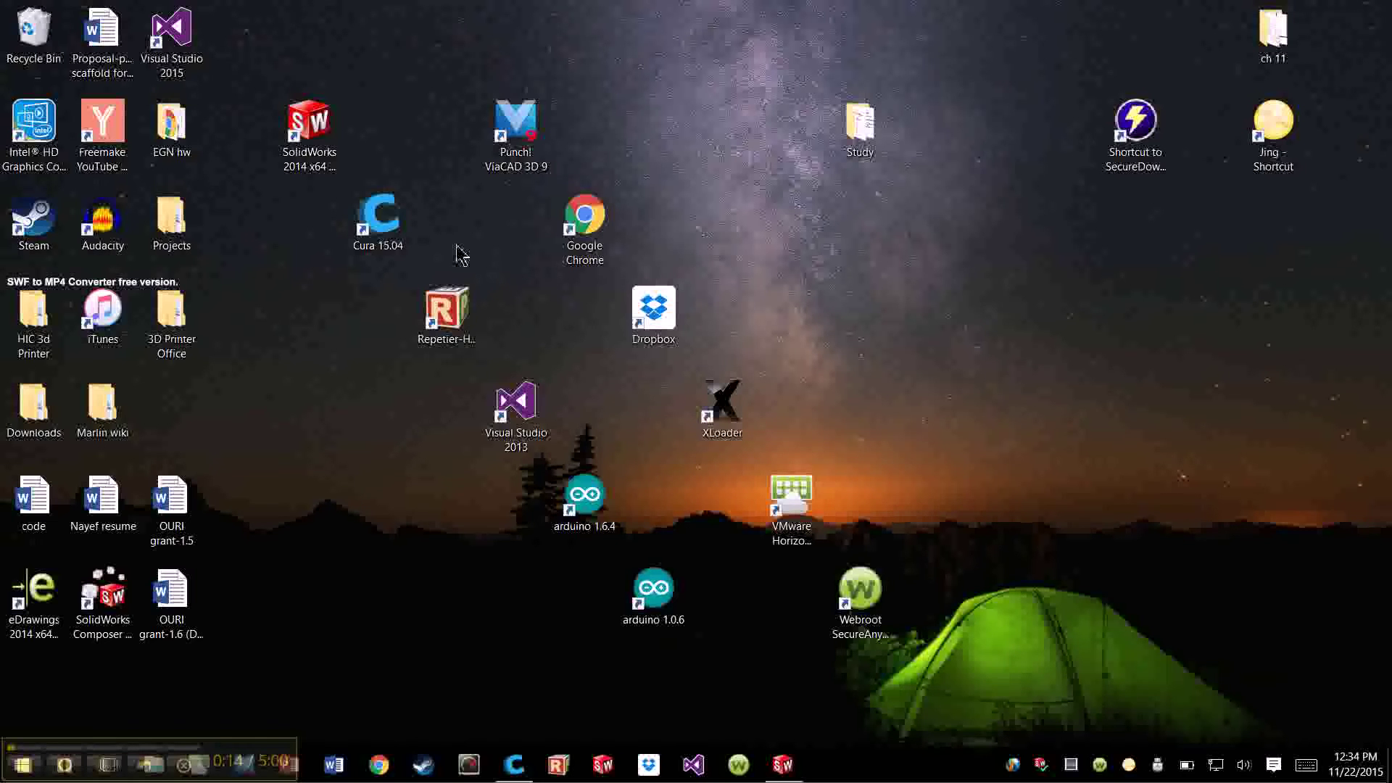
Launch Cura 15.04 and switch to the second Cura window showing the empty build plate
double_click(389, 239)
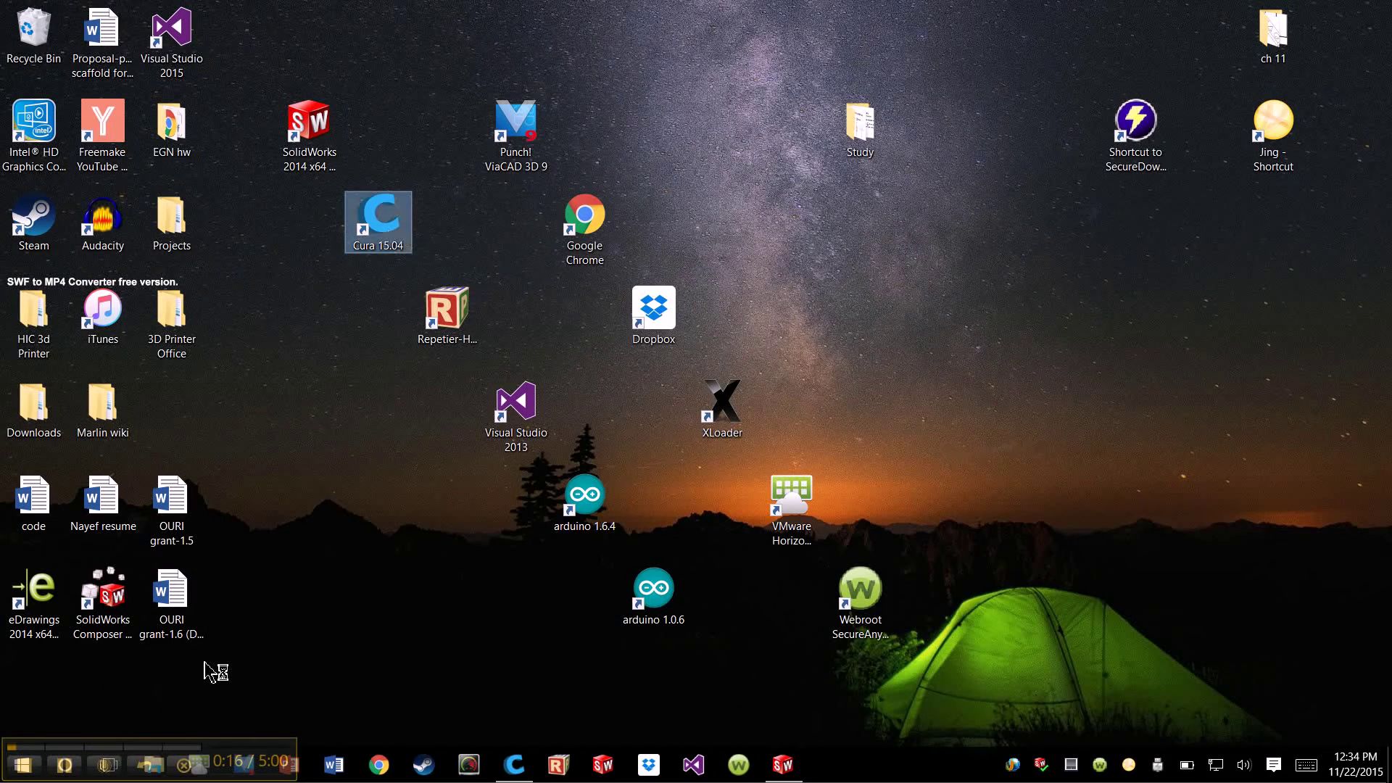
mouse_move(513, 761)
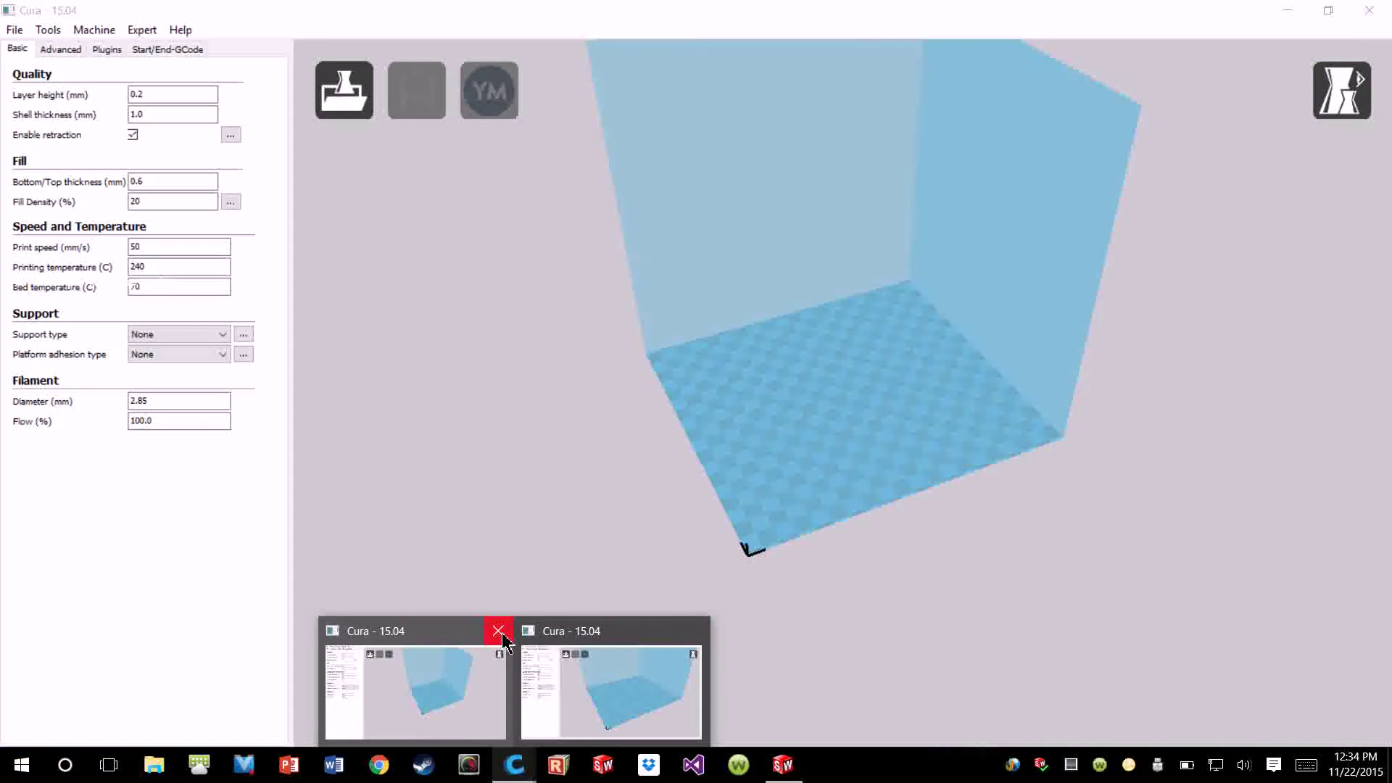
mouse_move(571, 693)
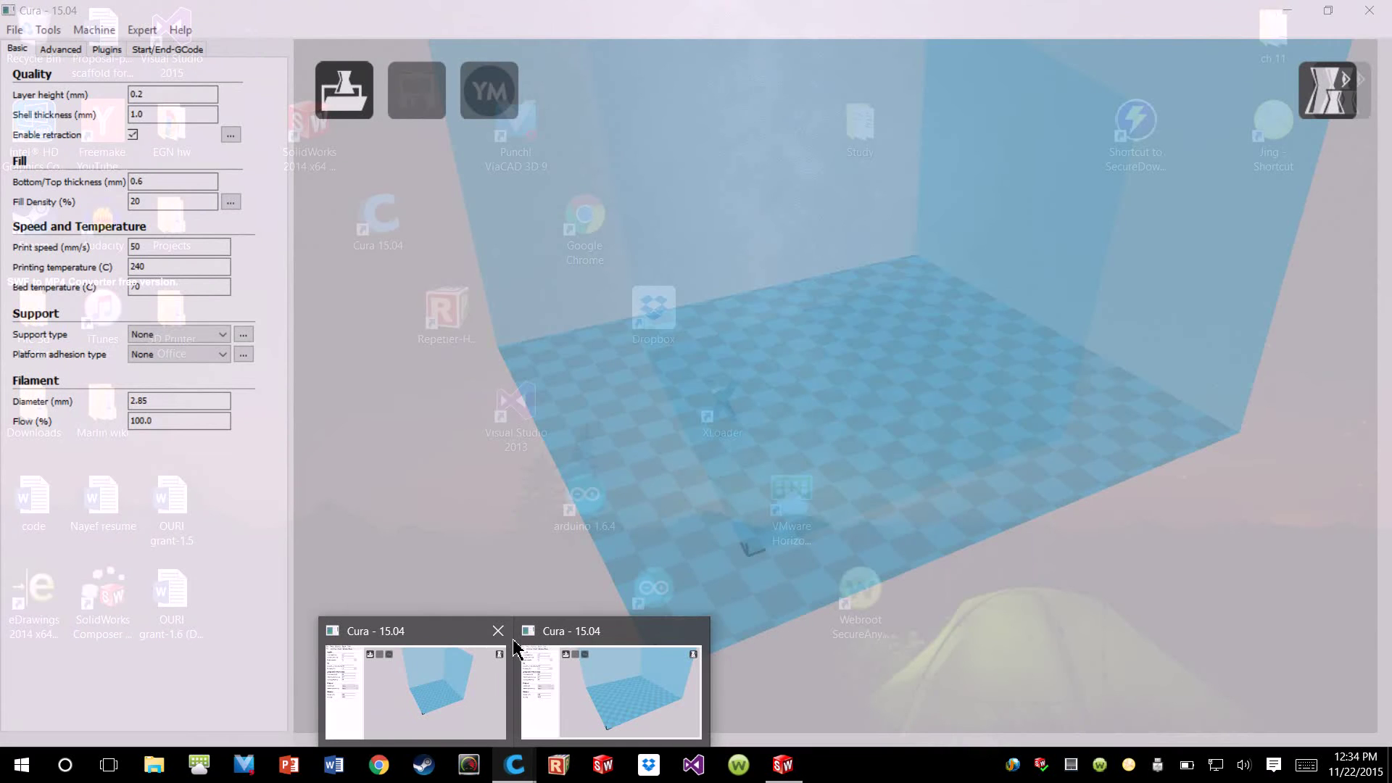
left_click(516, 645)
scroll(768, 398, "up", 3)
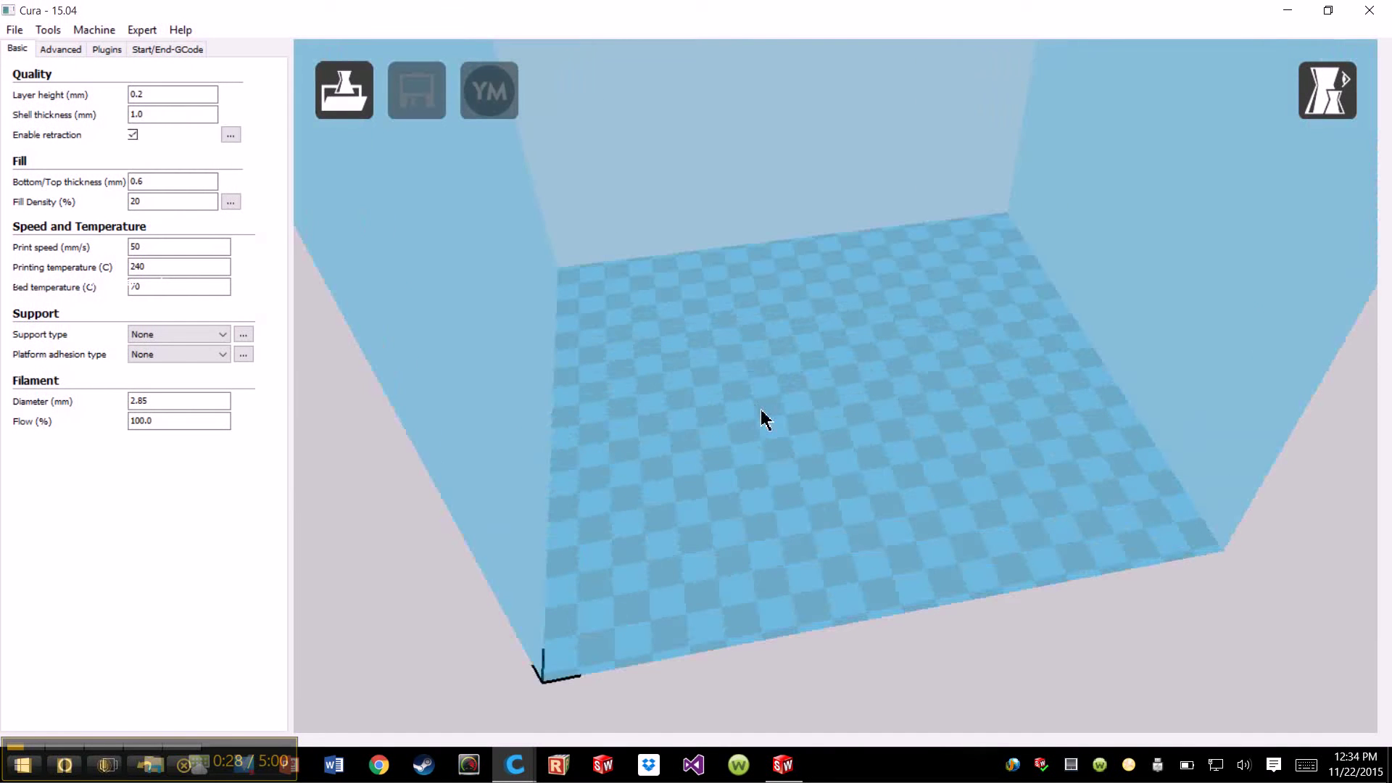
Add a new machine via Machine settings, choosing Other and the Prusa Mendel i3 profile
right_click_drag(760, 410, 787, 403)
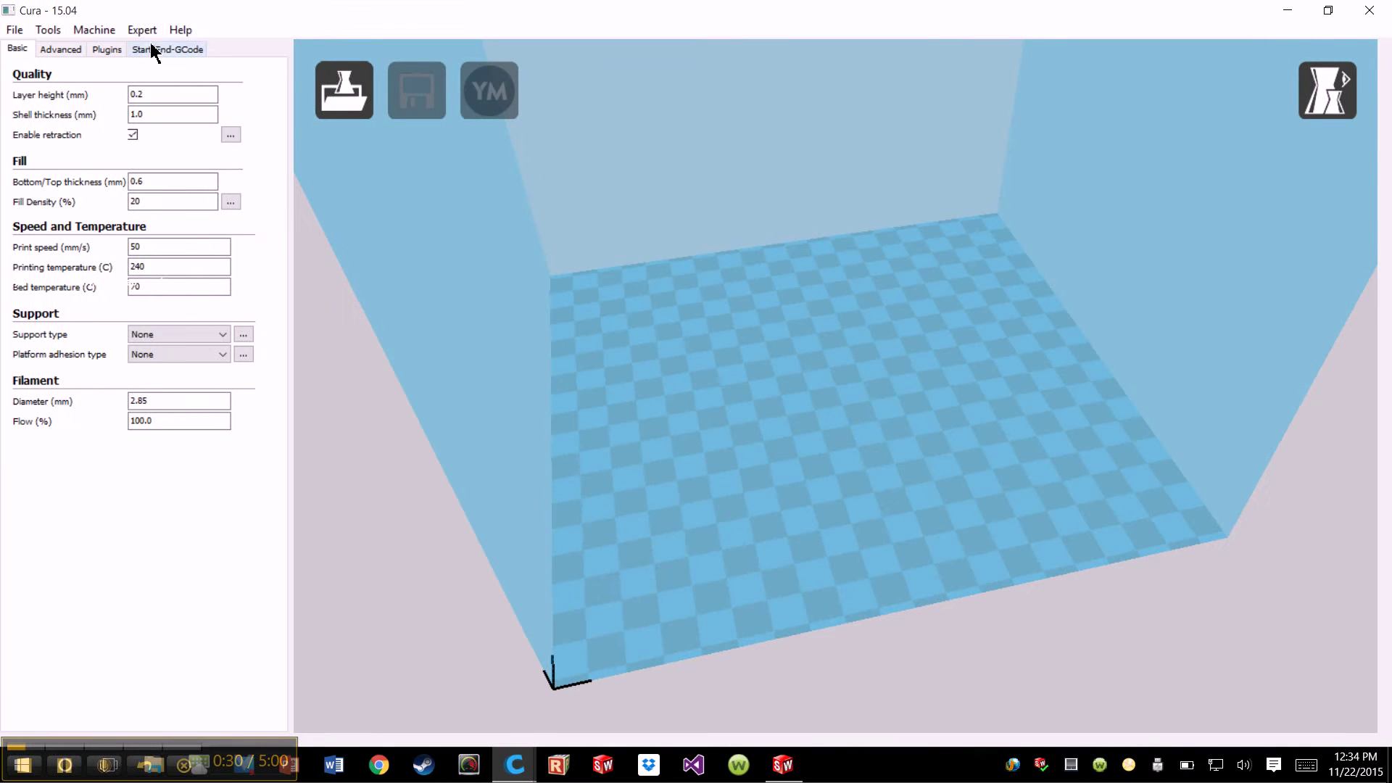
left_click(101, 30)
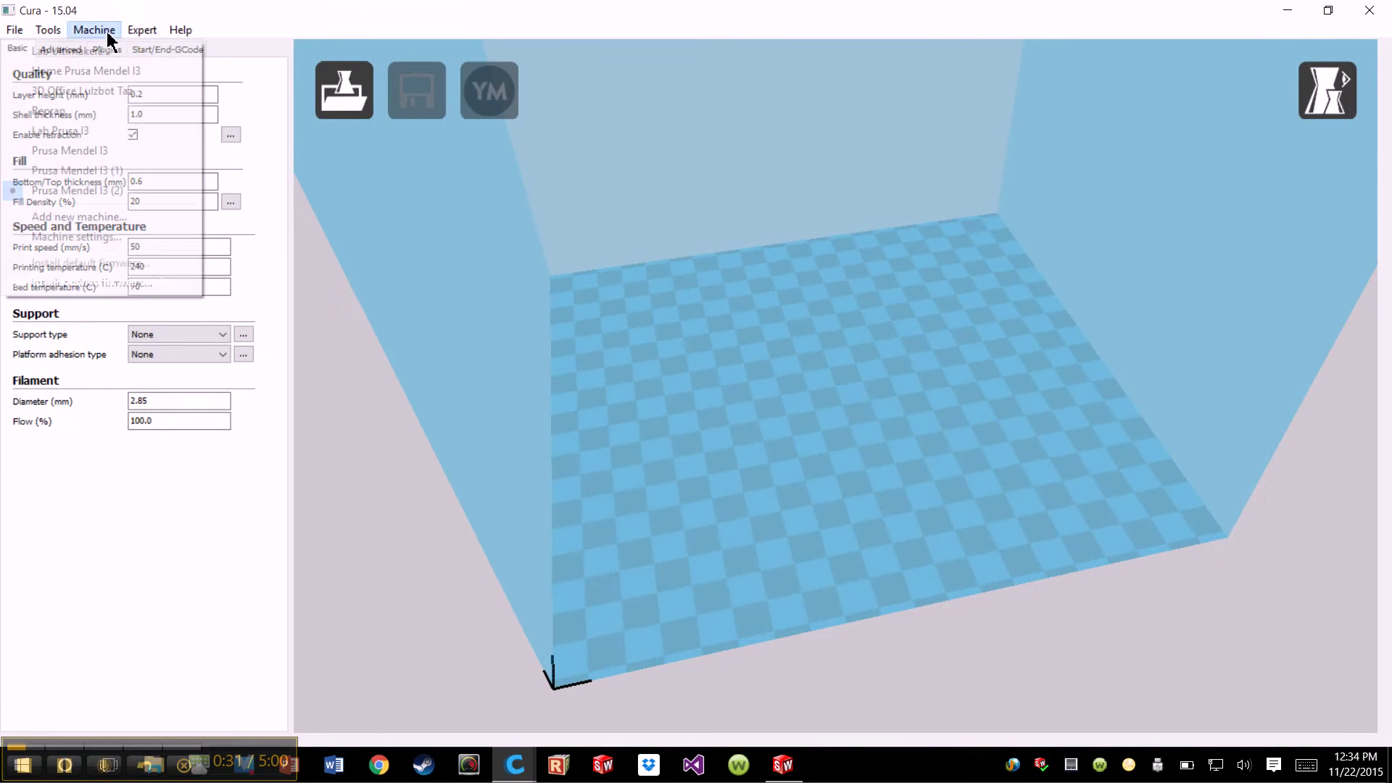
left_click(149, 237)
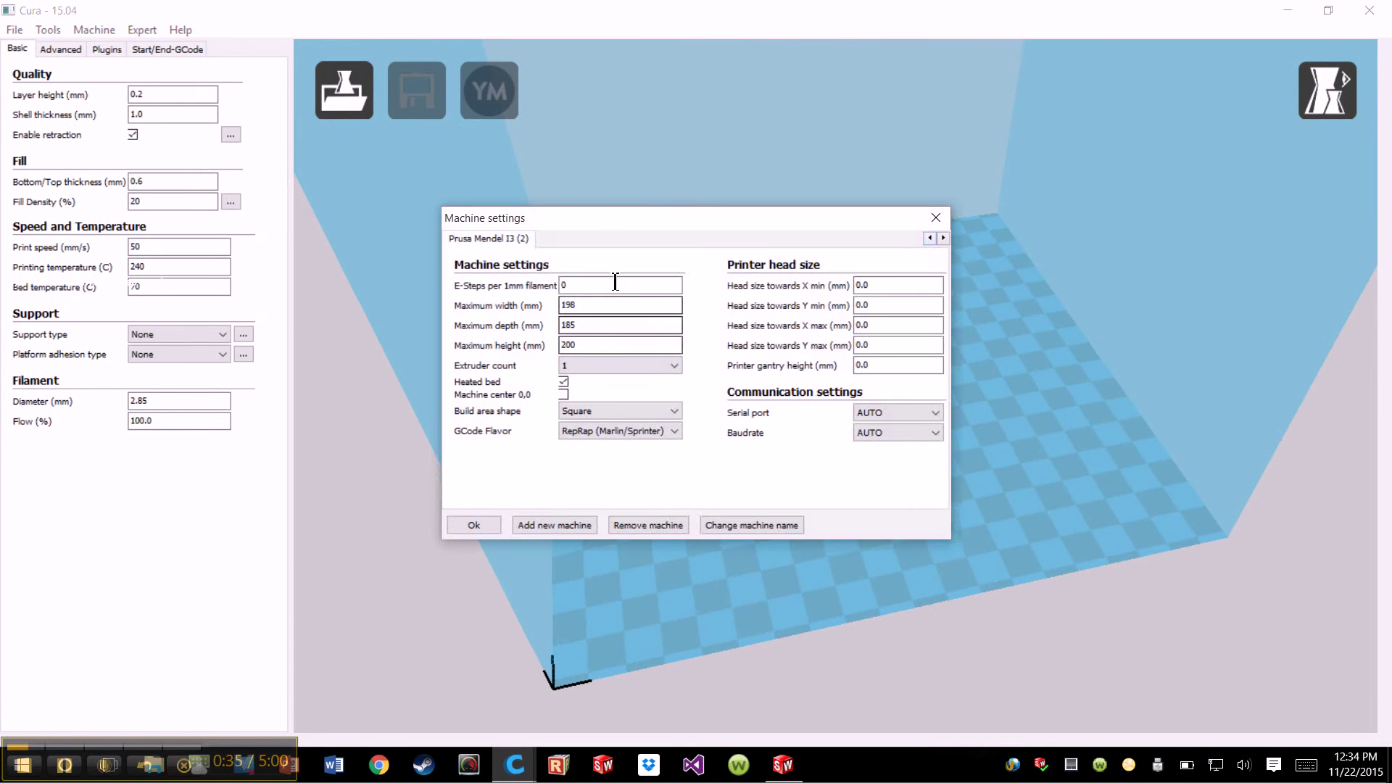
left_click(569, 521)
left_click(810, 644)
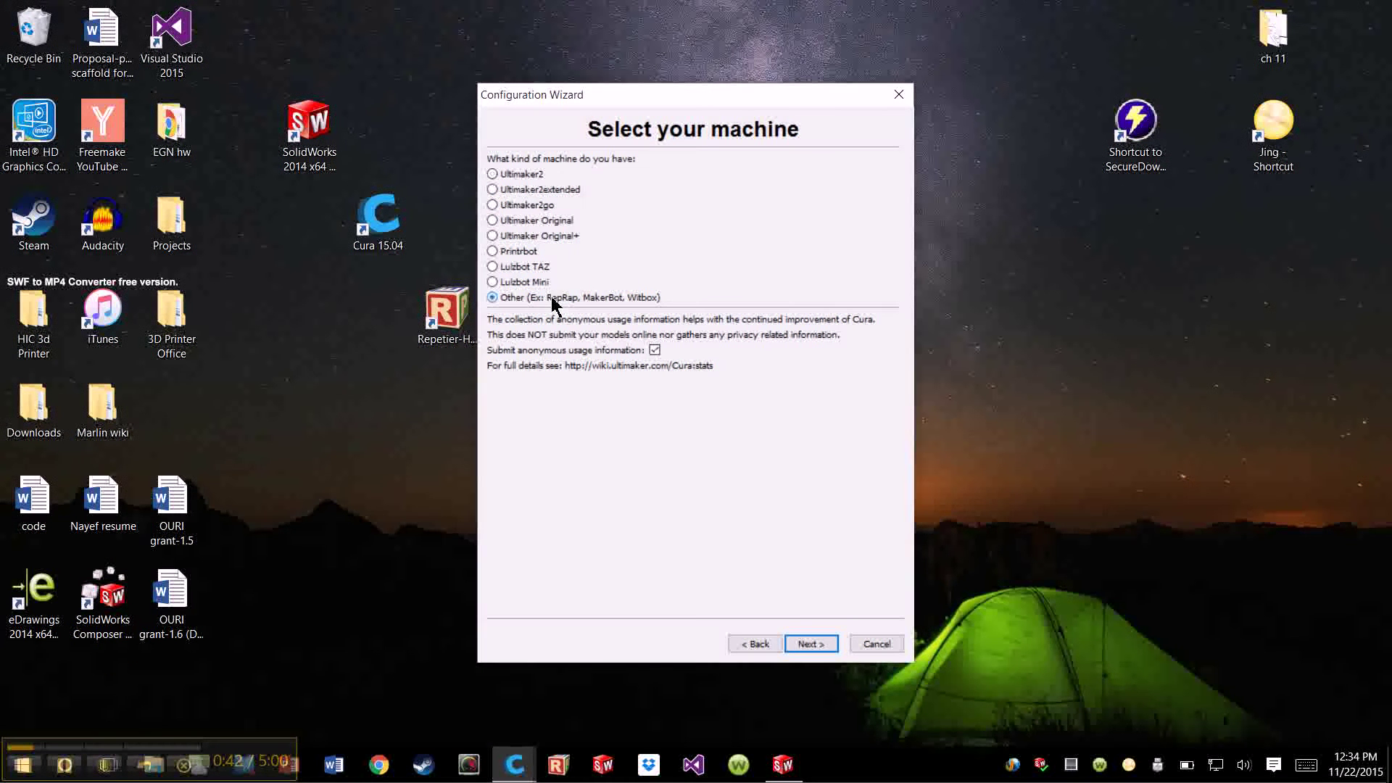
left_click(808, 643)
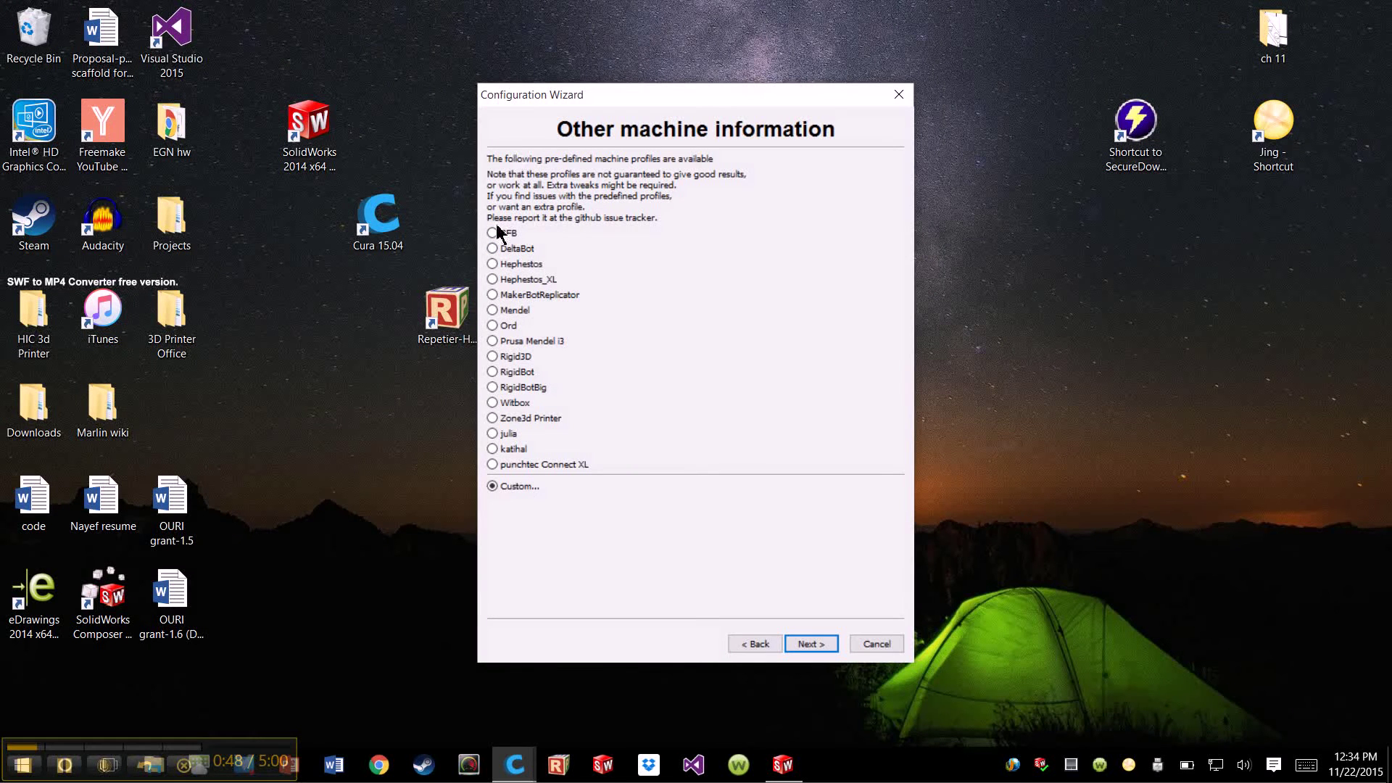
left_click(517, 341)
left_click(831, 645)
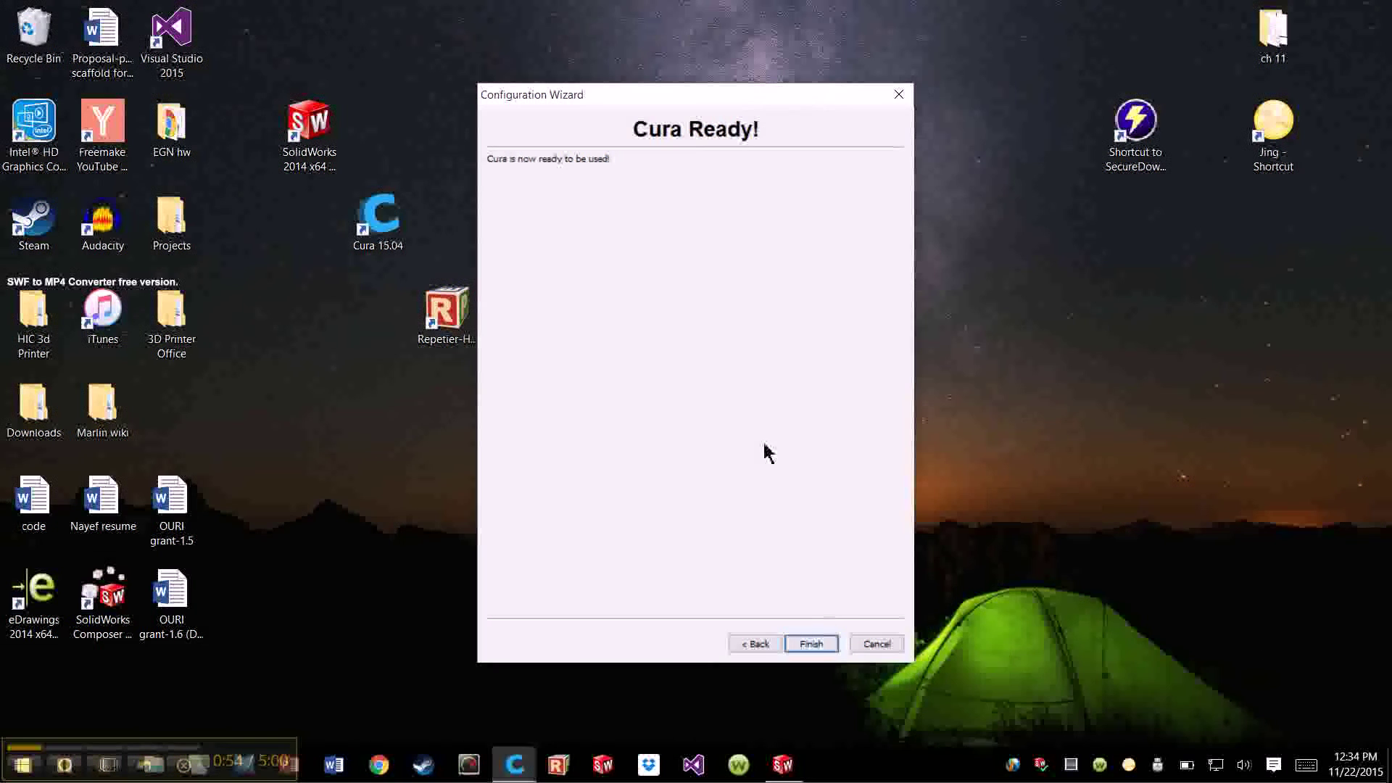
Finish the wizard, accept the machine settings, and confirm Prusa Mendel I3 (3) is active
left_click(811, 643)
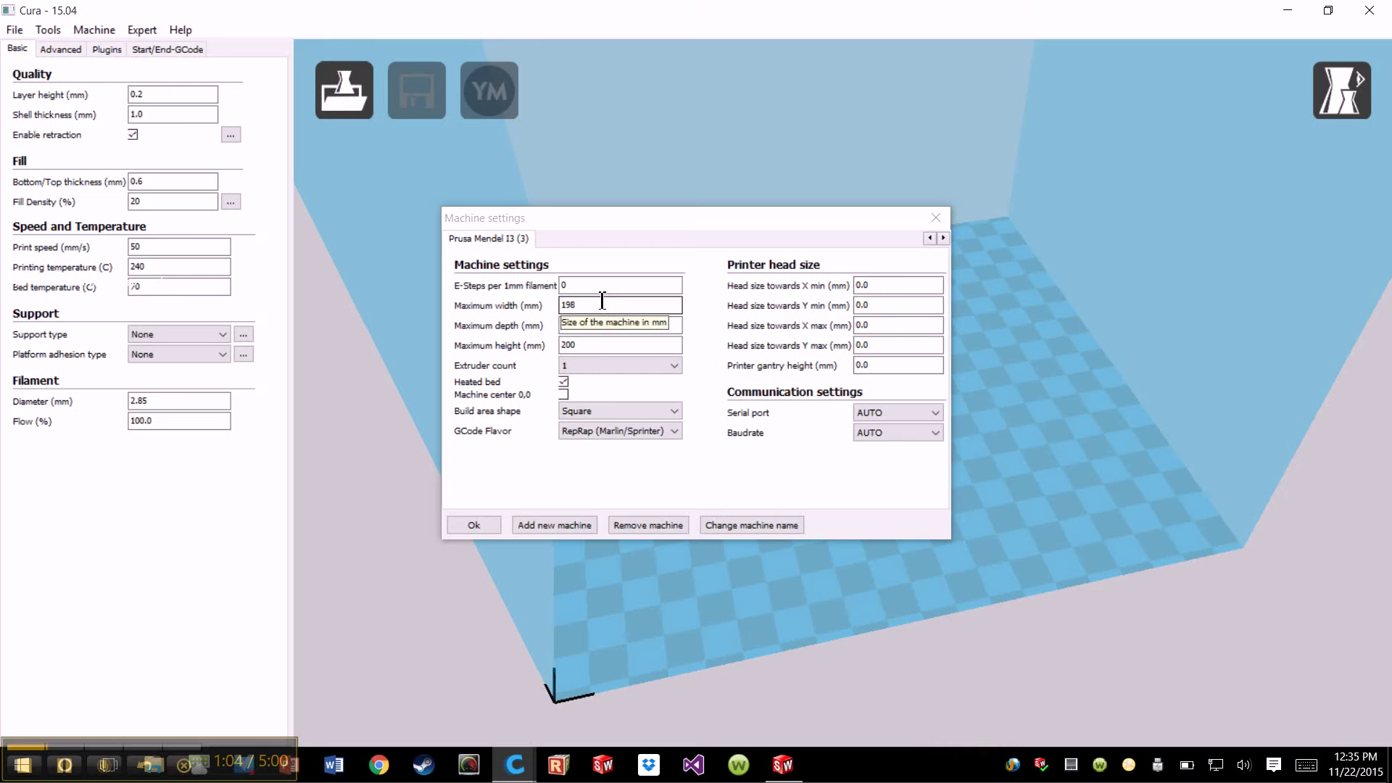
left_click(474, 525)
left_click(112, 31)
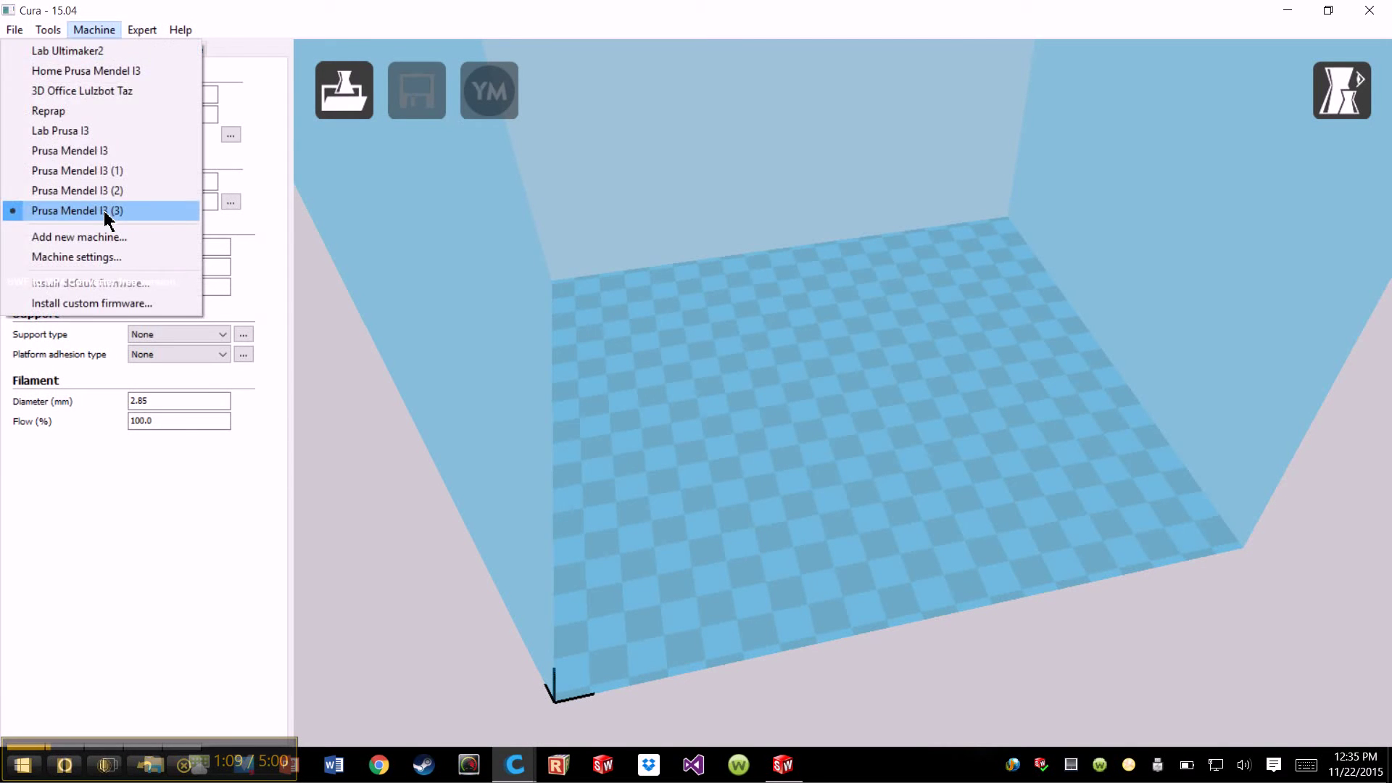
left_click(102, 32)
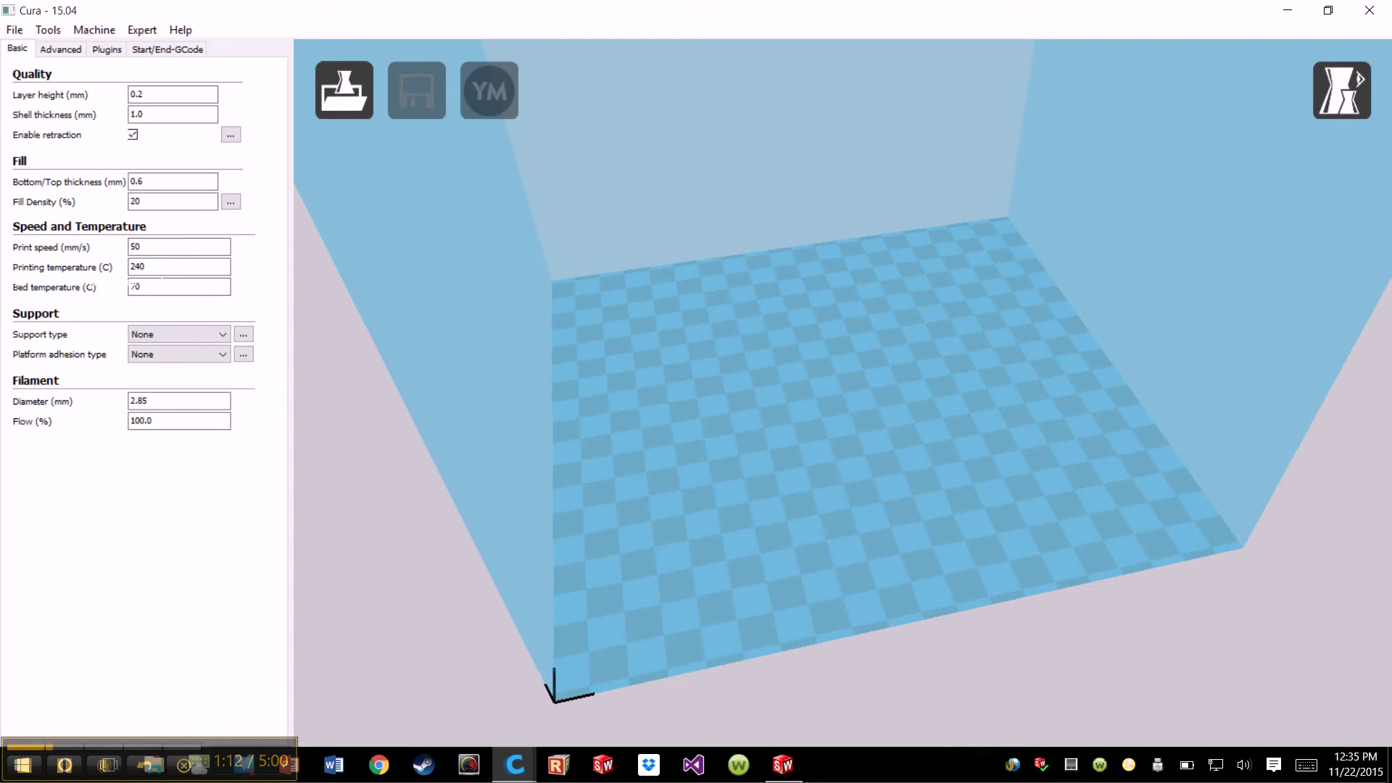
mouse_move(777, 770)
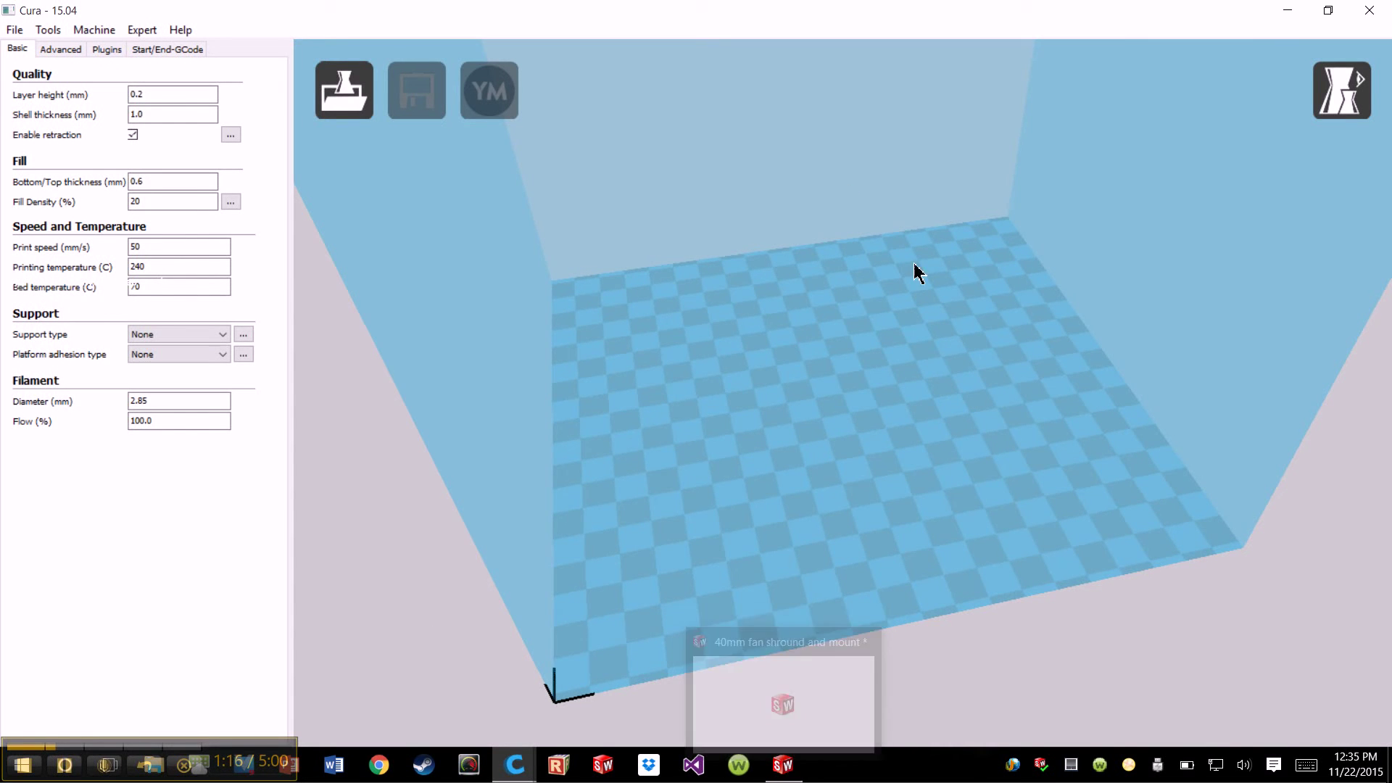
In SolidWorks, start Save As in the Y Axis fan shround,mount folder with STL (*.stl) type
left_click(782, 765)
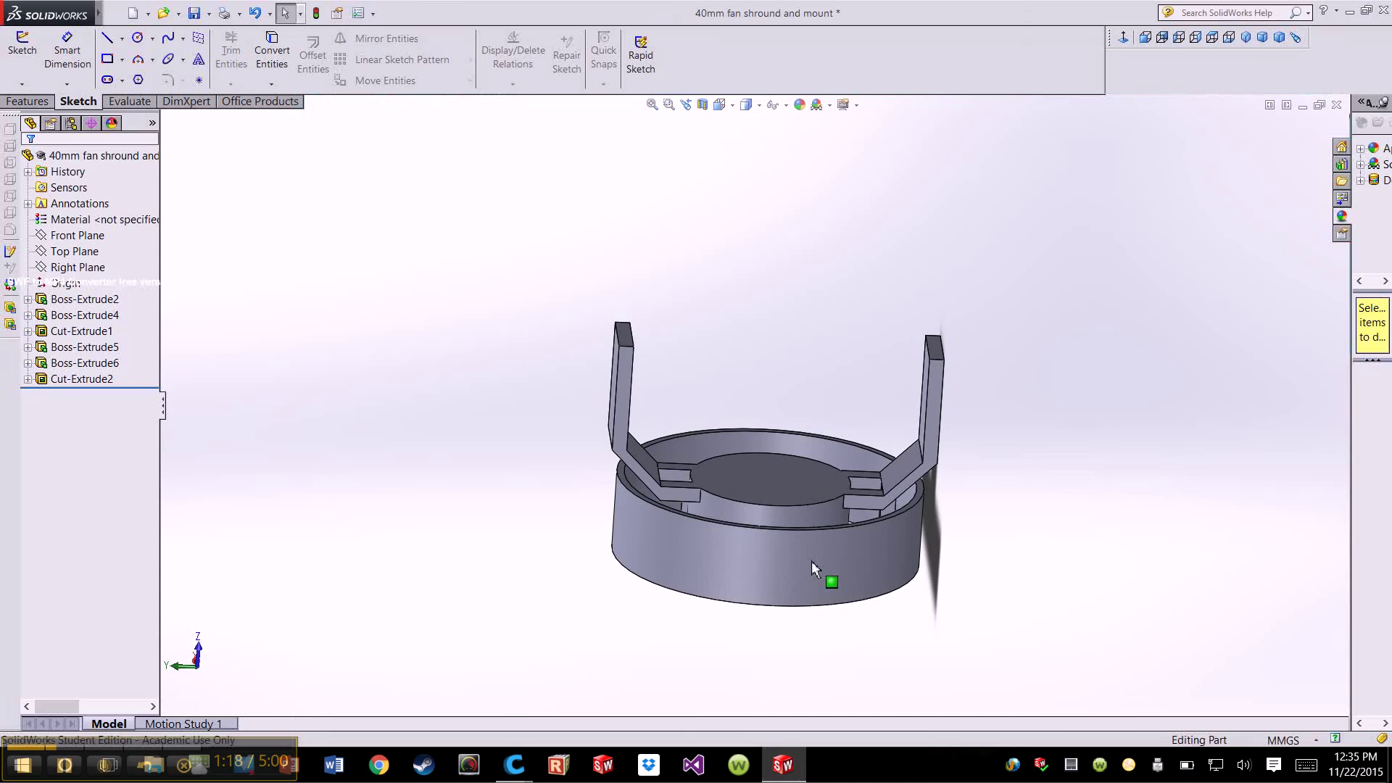
middle_click_drag(1081, 420, 1022, 410)
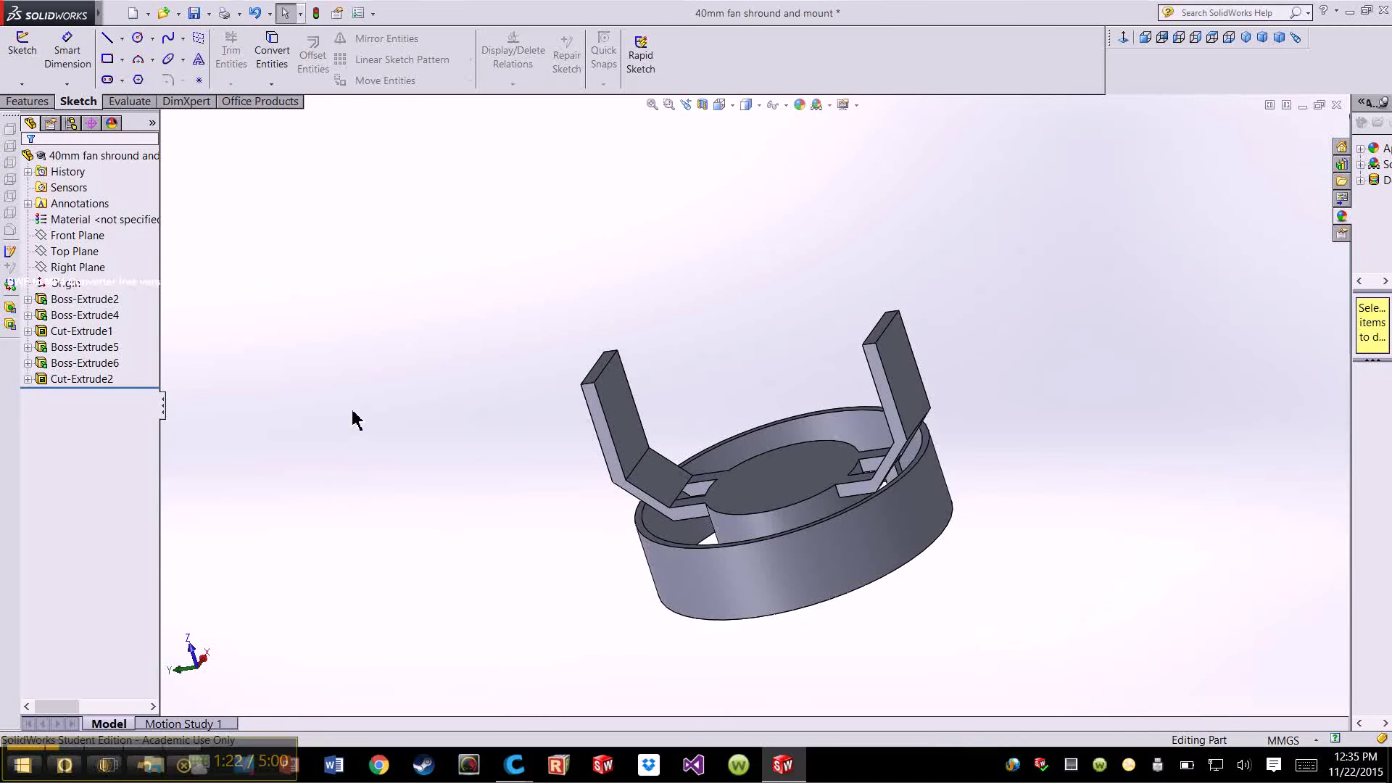
left_click(208, 13)
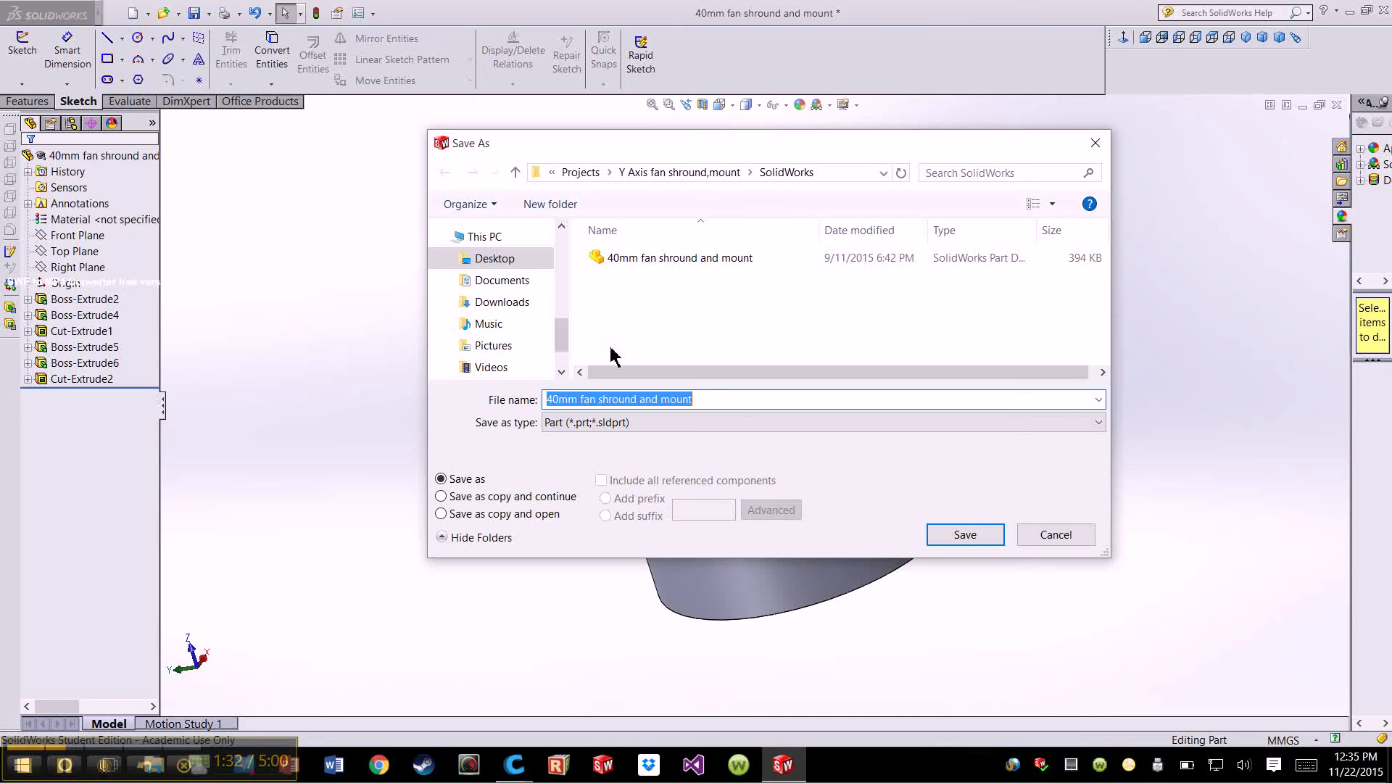
left_click(722, 175)
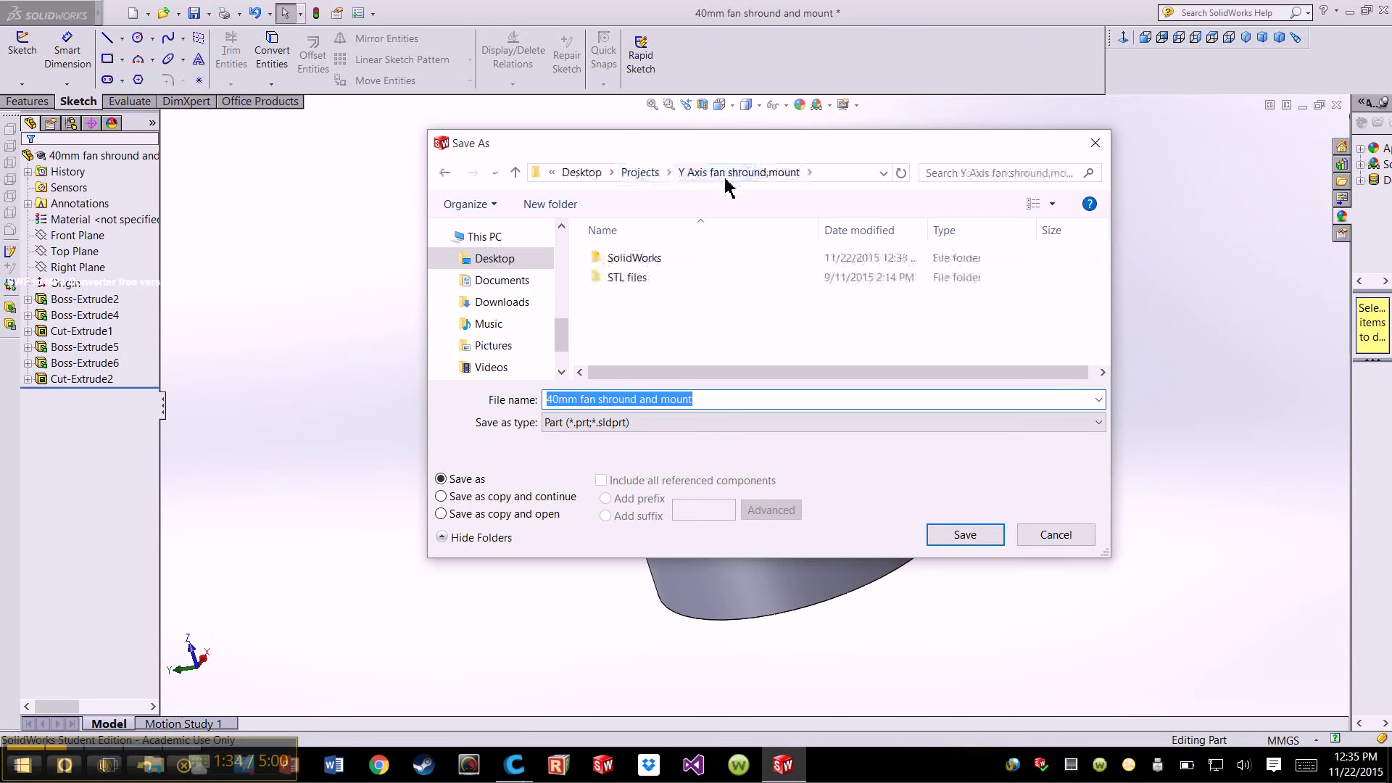
left_click(628, 428)
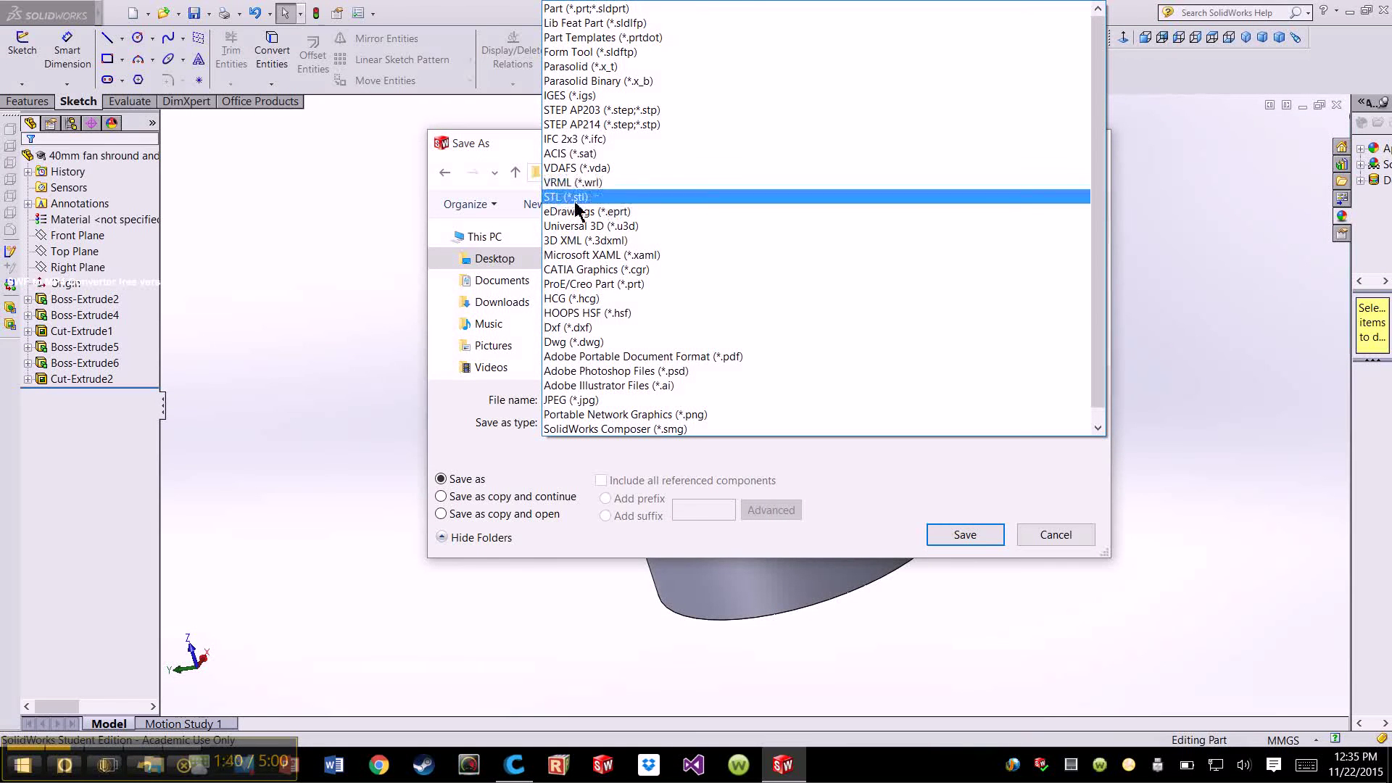
left_click(613, 198)
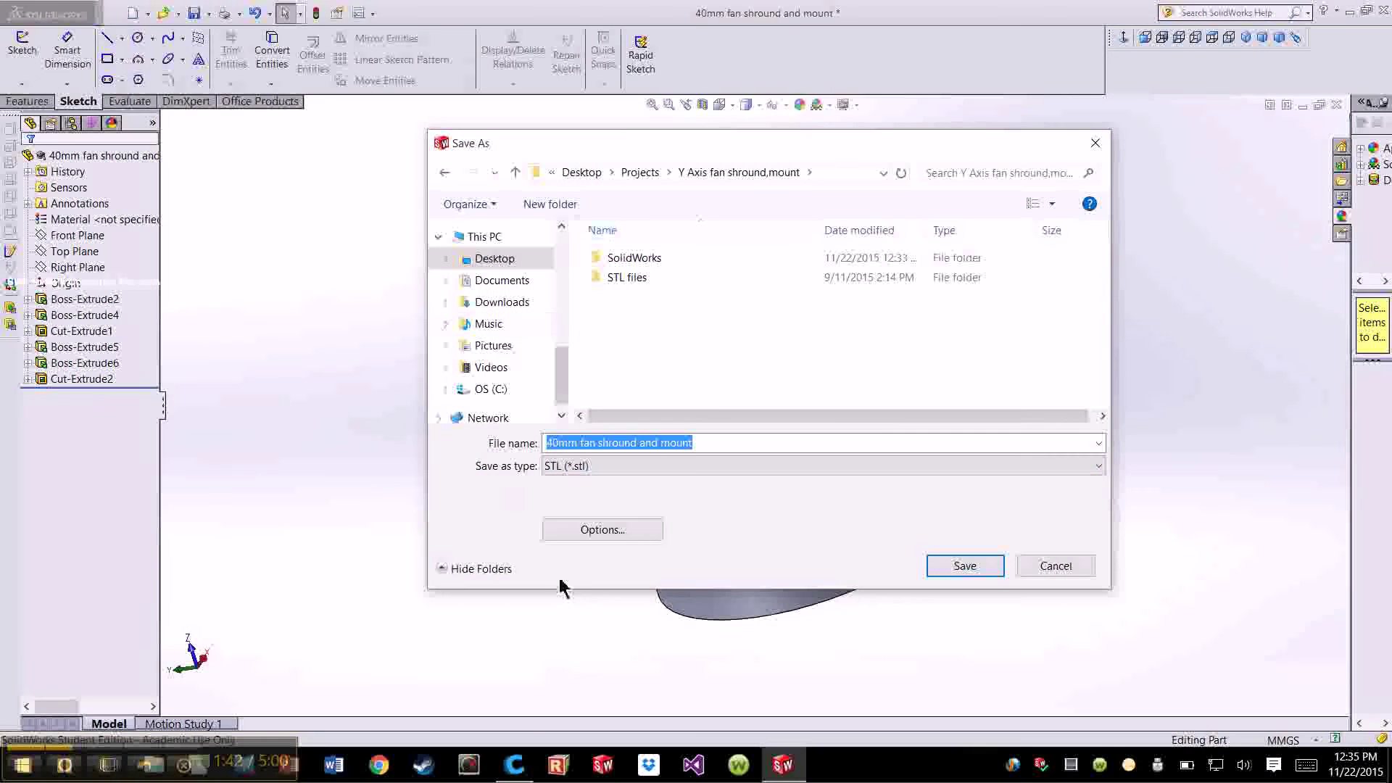
In the STL export options, set the angle tolerance to 4 and accept
left_click(631, 535)
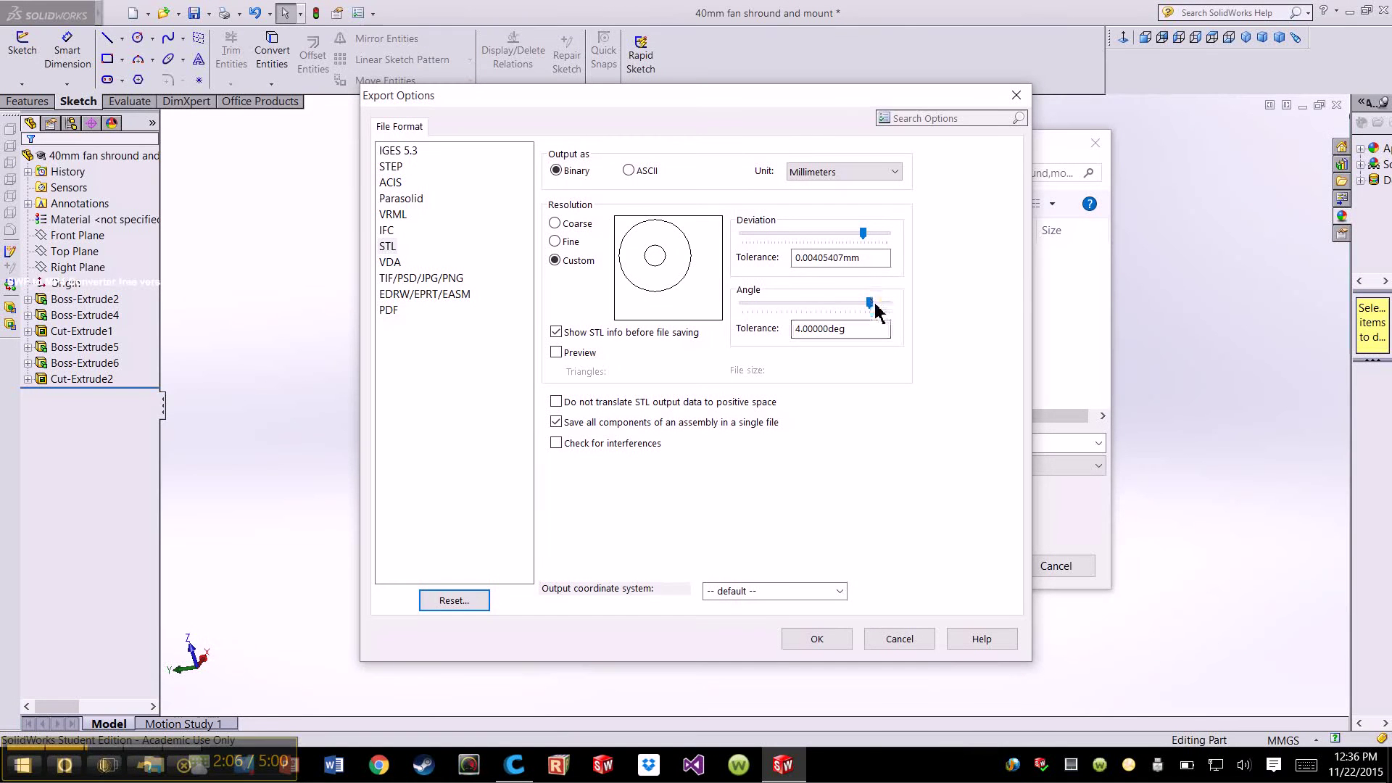
left_click_drag(872, 312, 756, 337)
type("4")
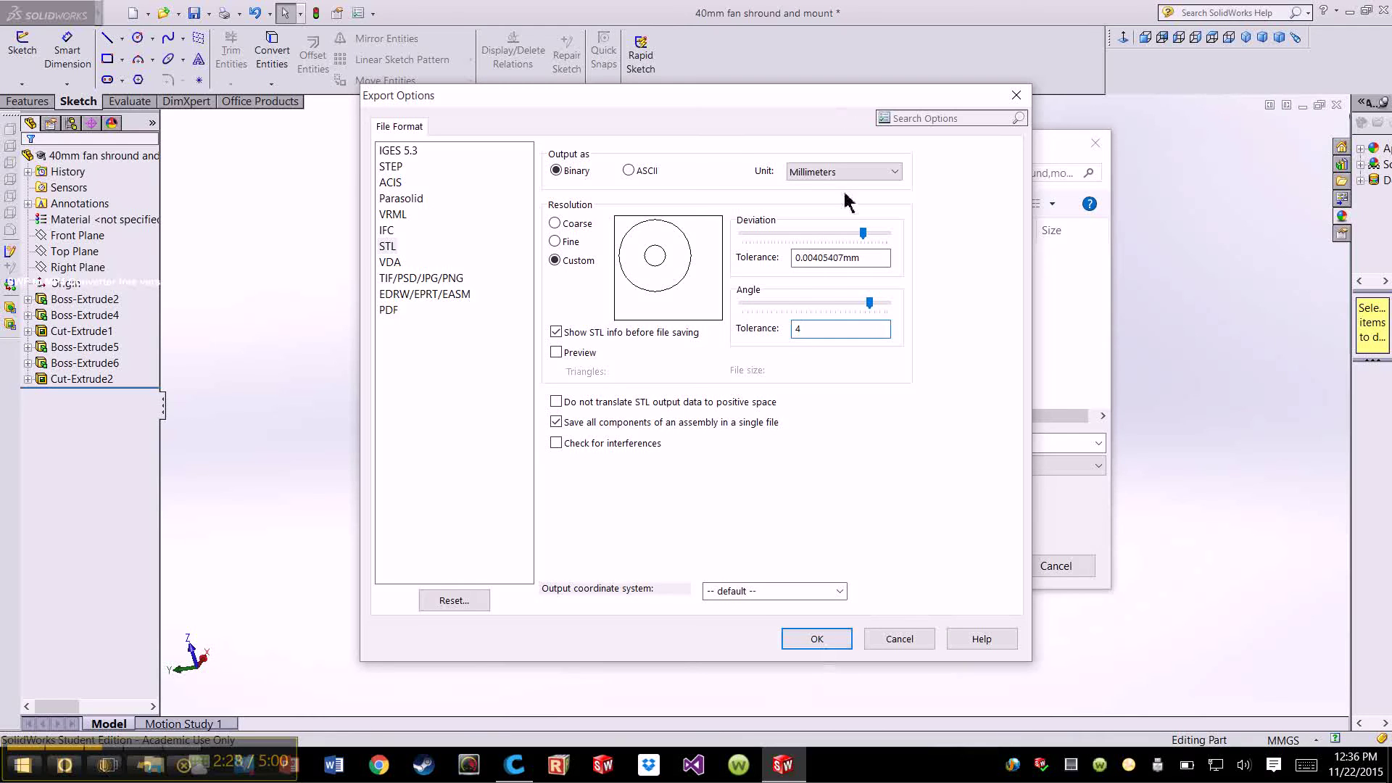
key("Return")
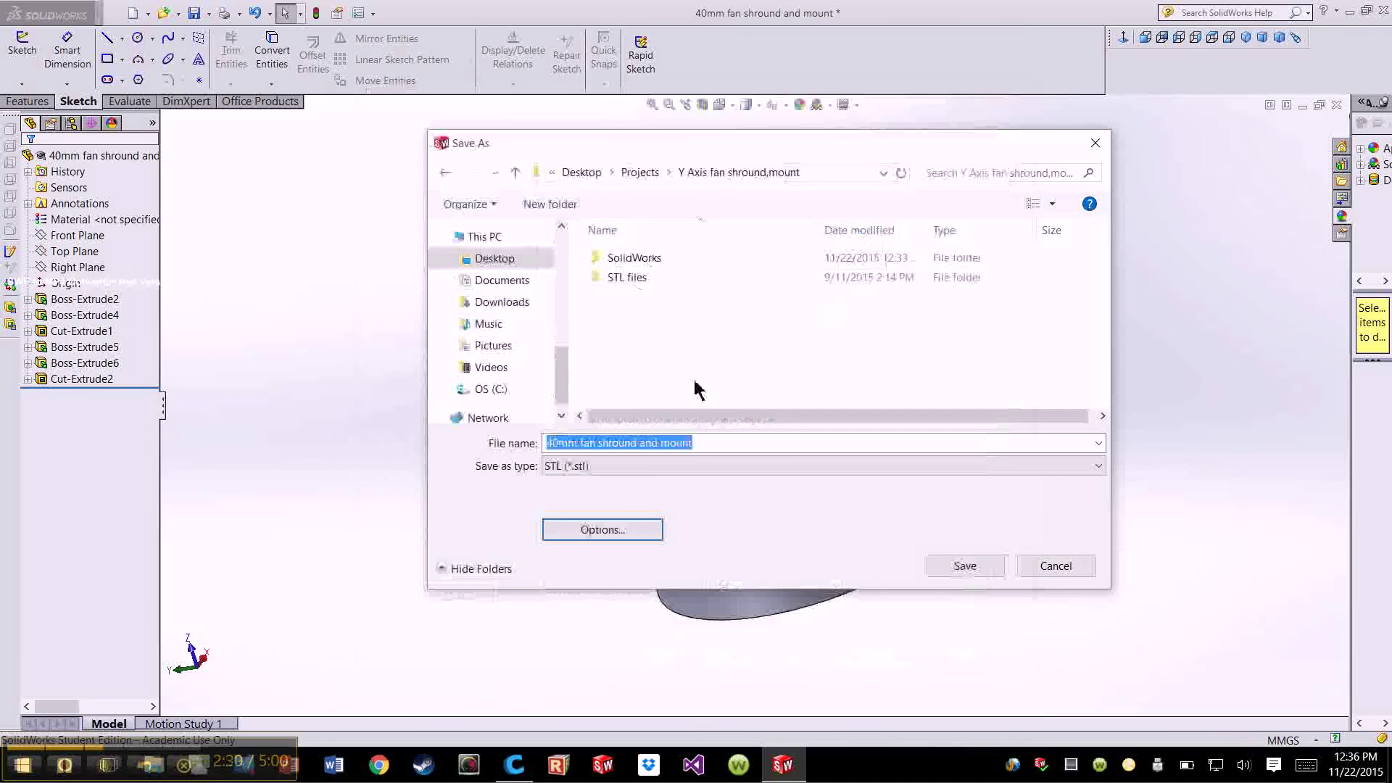
Save the part as the binary STL '40mm fan shround and mount' and confirm
left_click(971, 568)
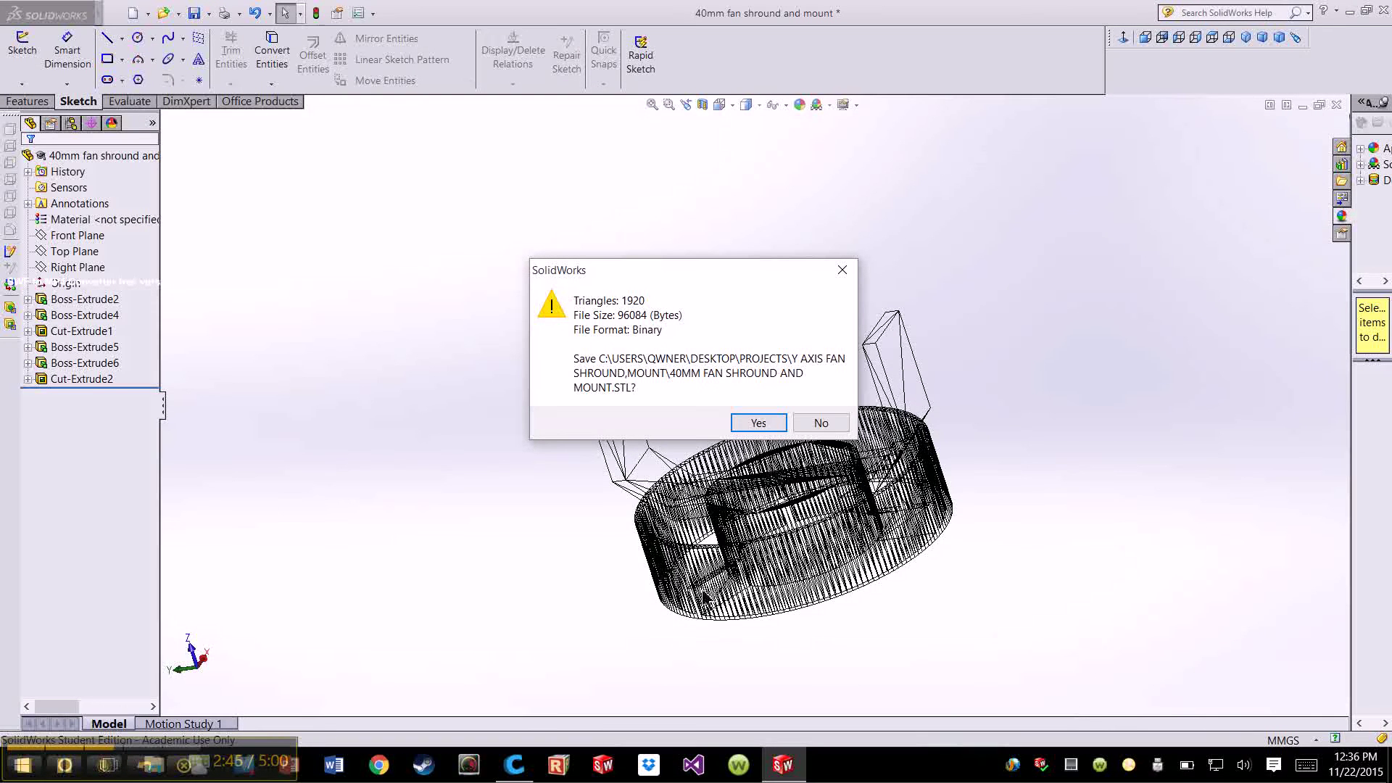
left_click(765, 422)
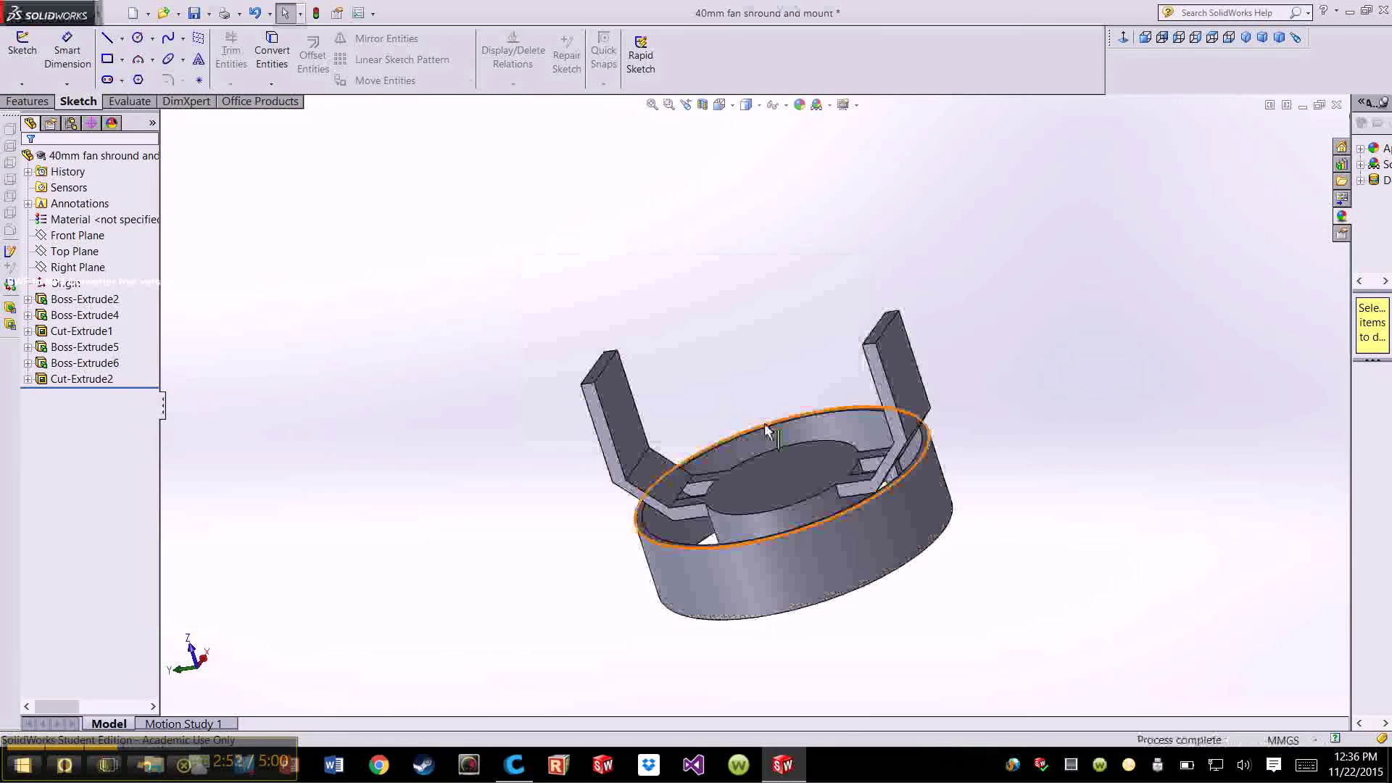
left_click(514, 765)
Load the '40mm fan shround and mount' STL from Desktop > Projects > Y Axis fan shround,mount
left_click(324, 78)
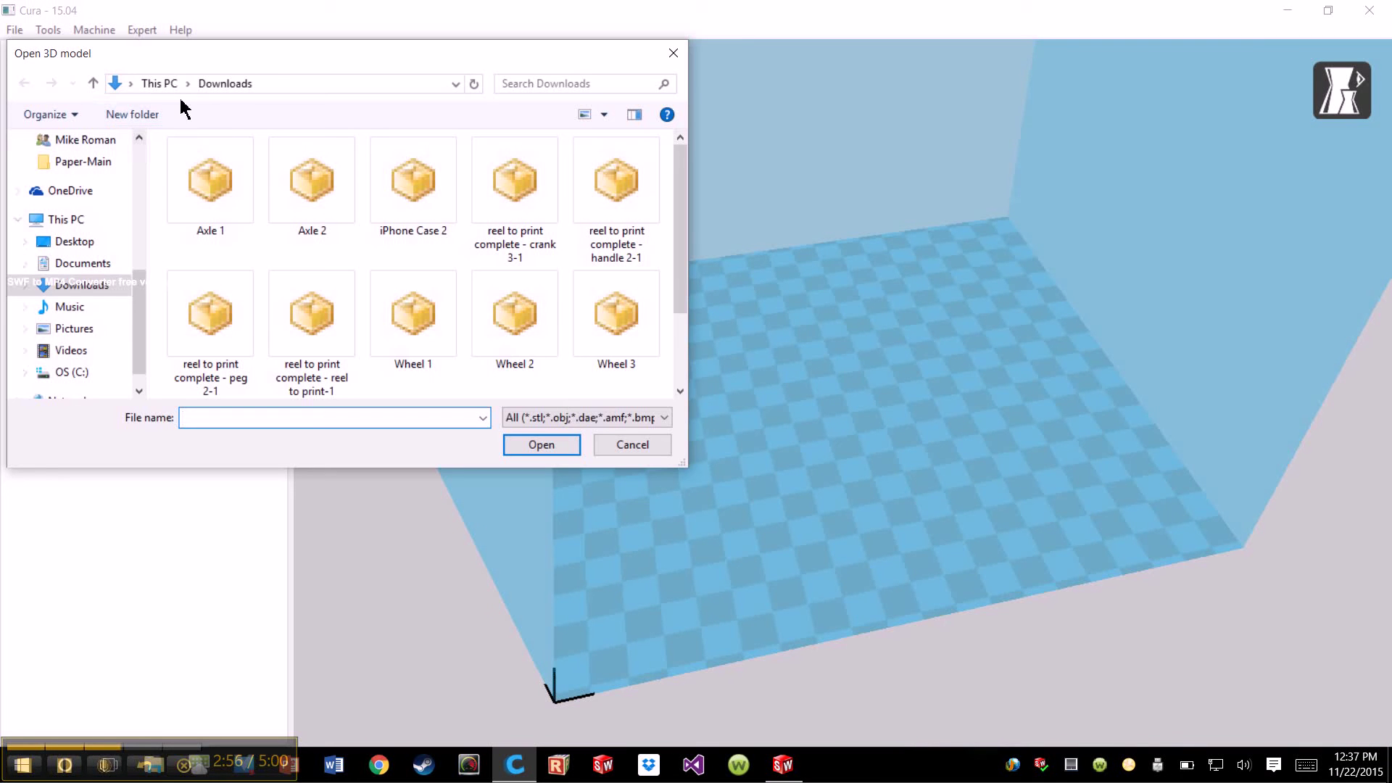
left_click(77, 241)
double_click(640, 161)
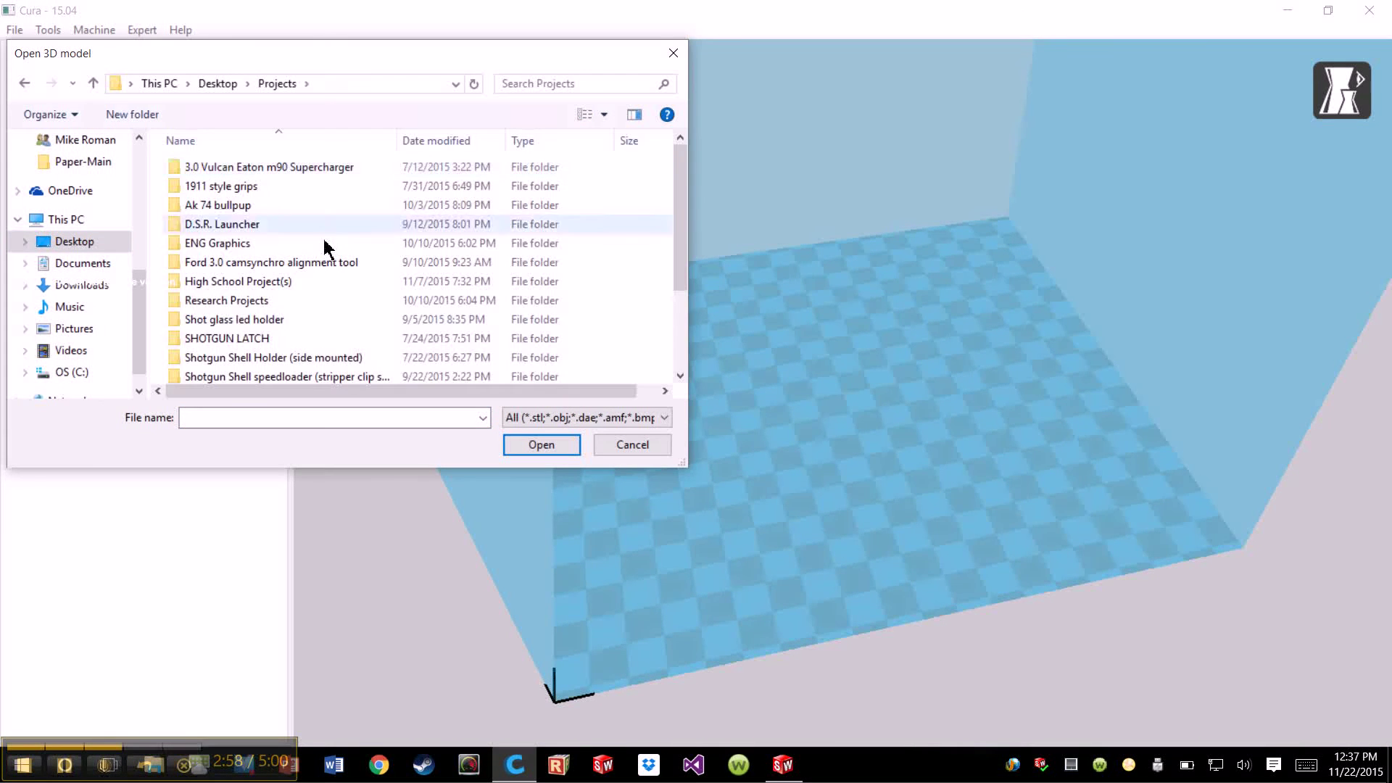
scroll(319, 275, "down", 2)
double_click(226, 371)
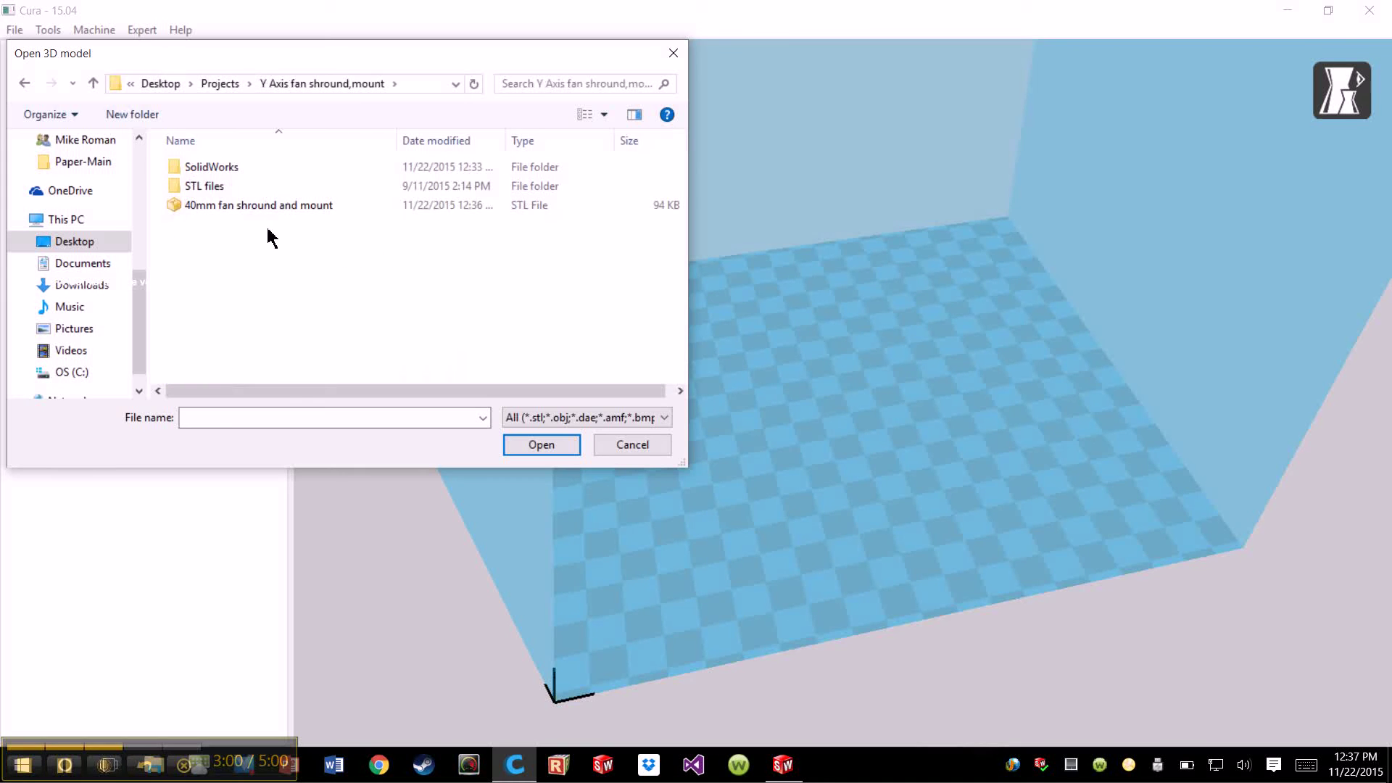
double_click(282, 205)
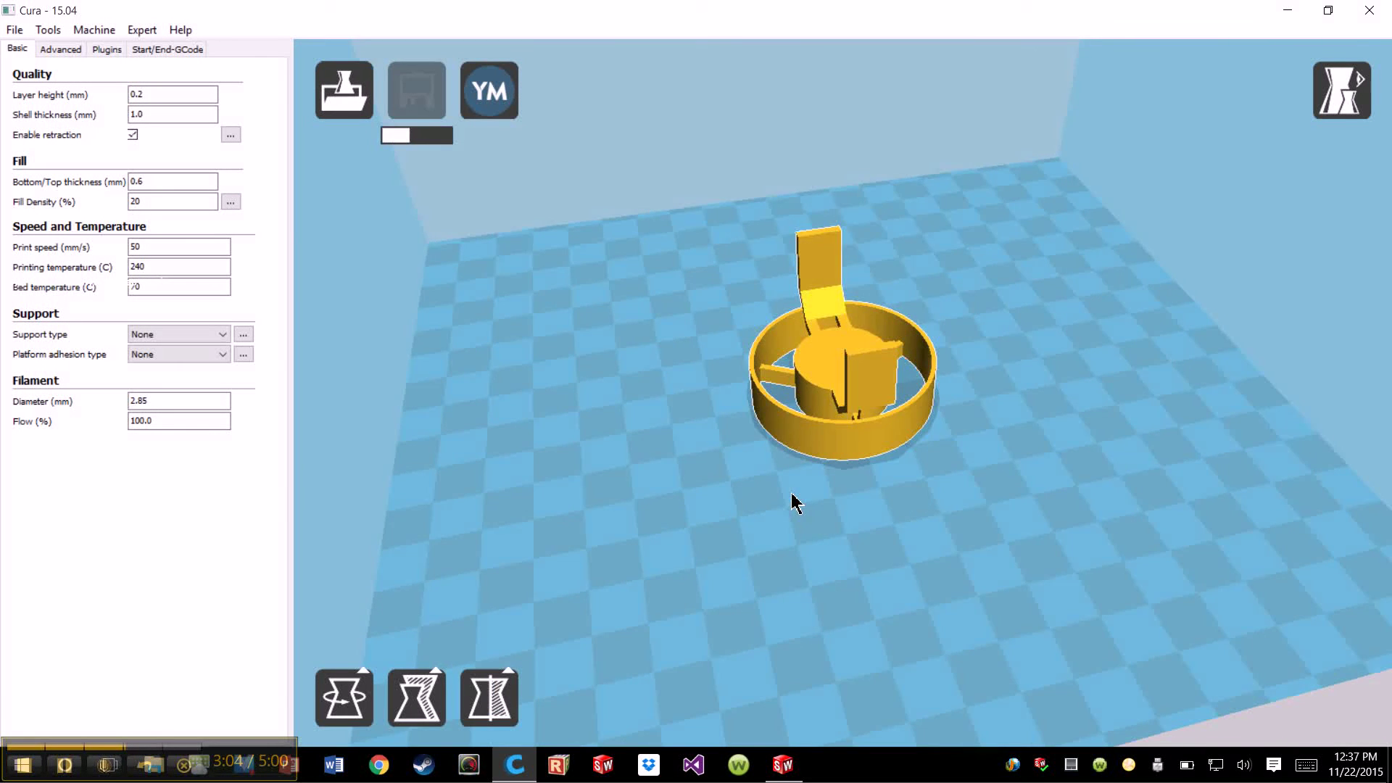
right_click_drag(784, 508, 1001, 431)
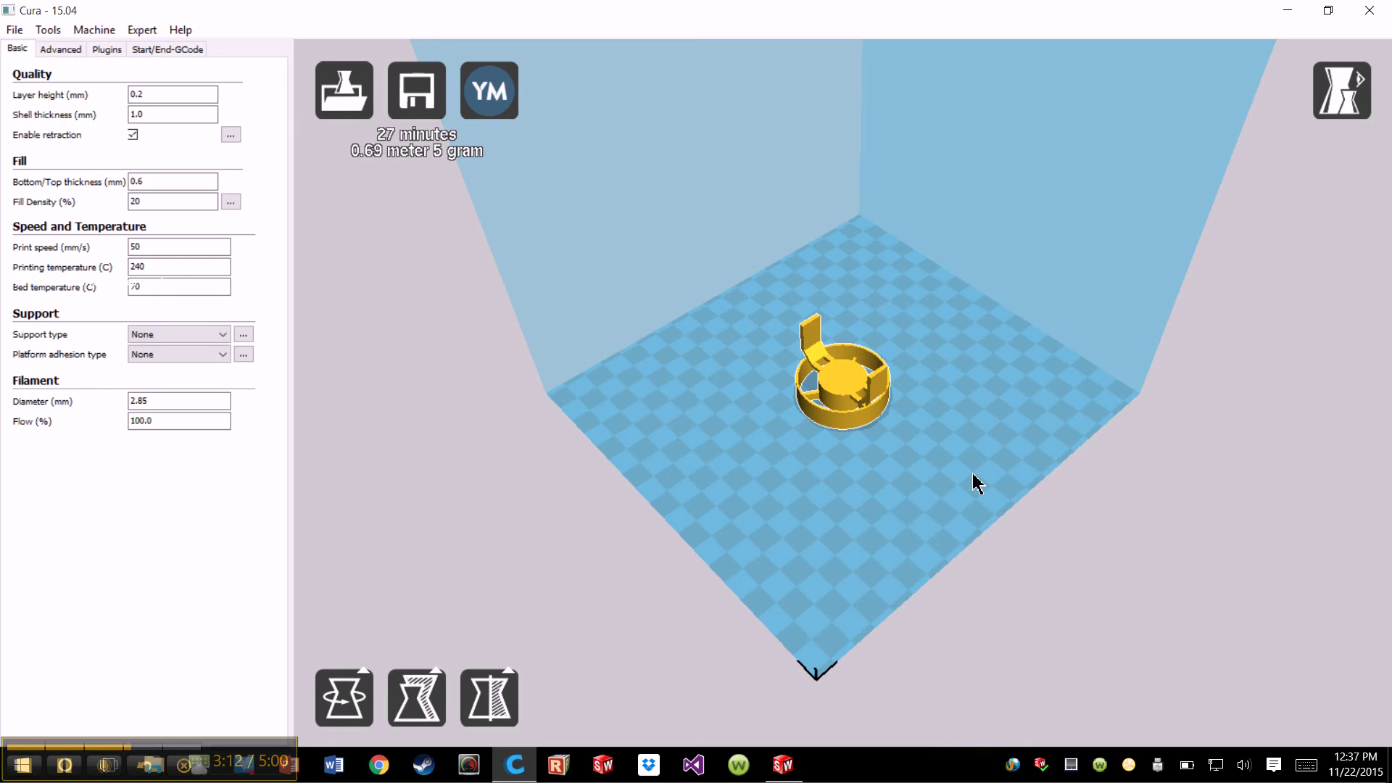
right_click_drag(991, 463, 980, 478)
scroll(979, 477, "up", 6)
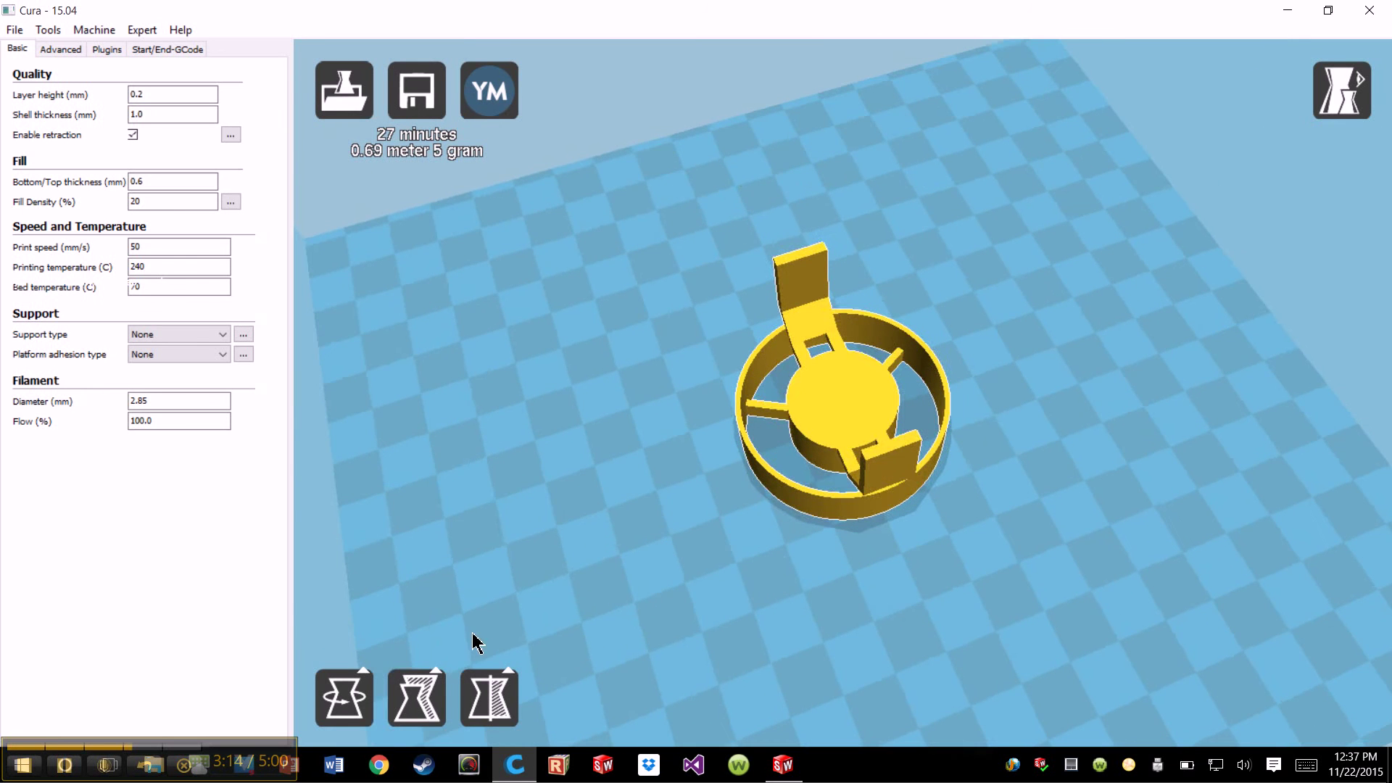
left_click(428, 678)
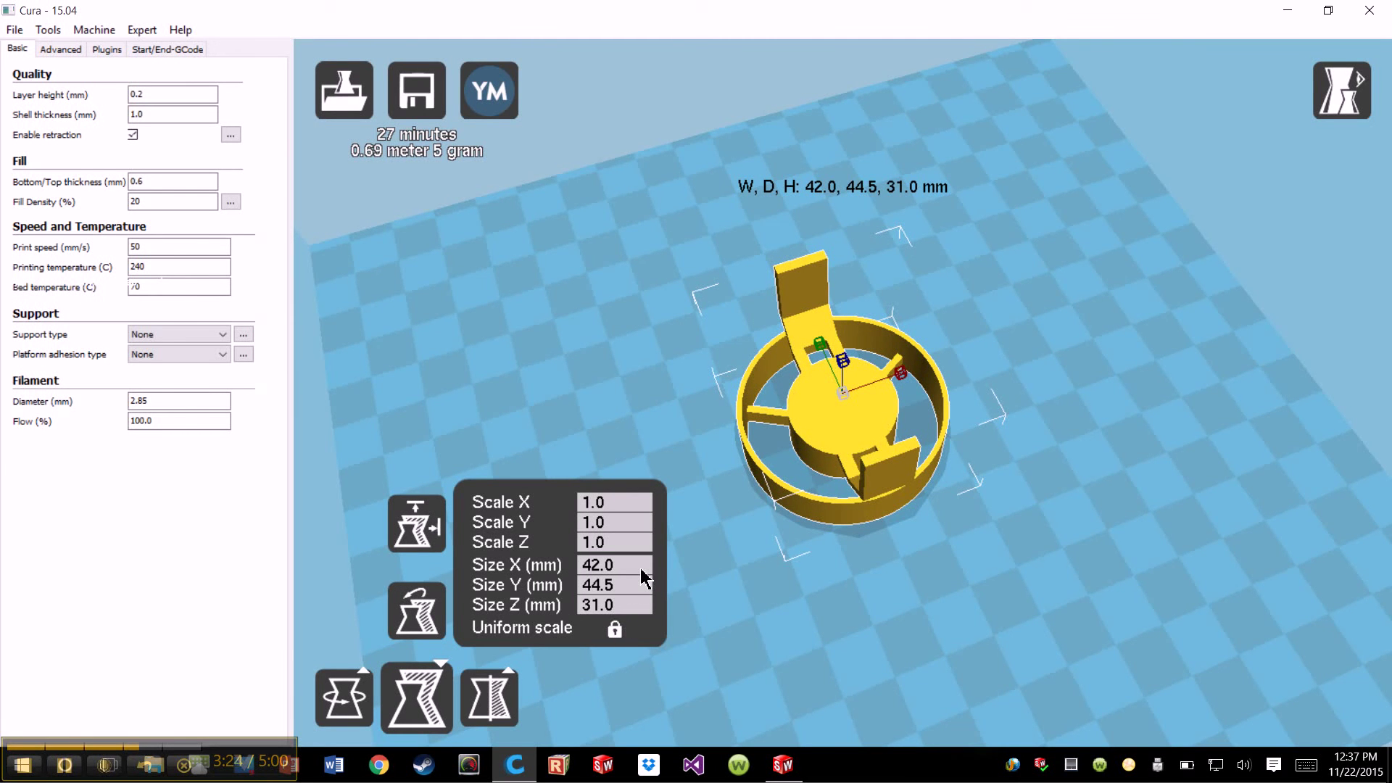
left_click(615, 629)
left_click(613, 523)
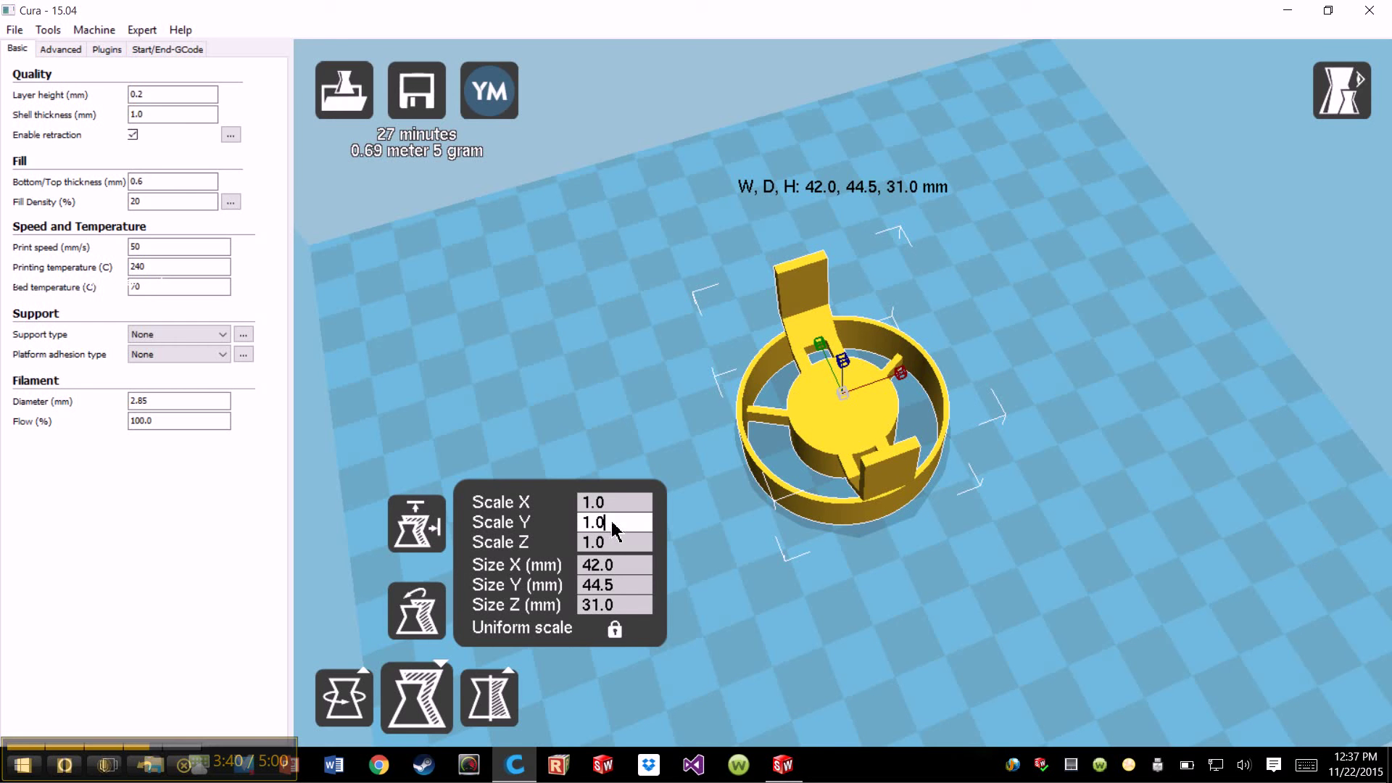
key("BackSpace")
key("BackSpace")
type("3")
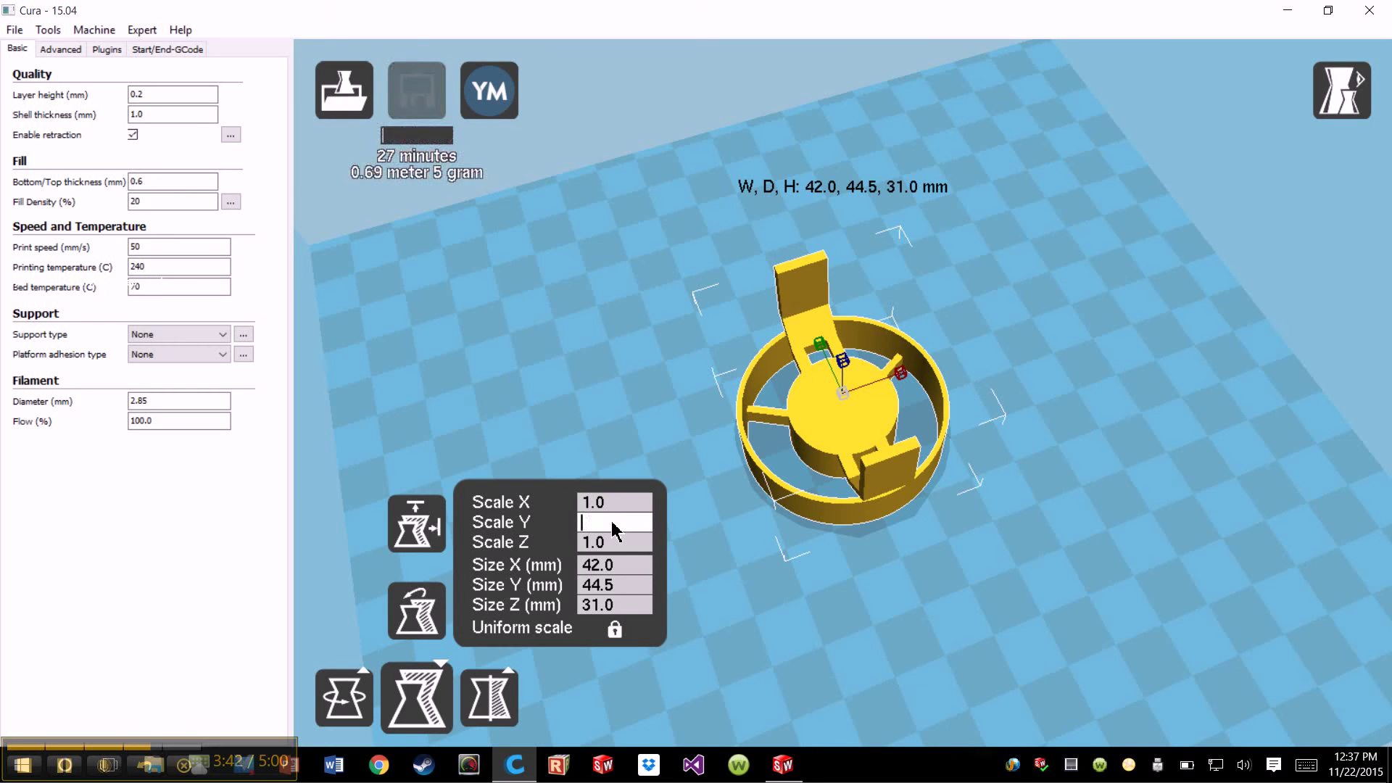
scroll(614, 530, "down", 5)
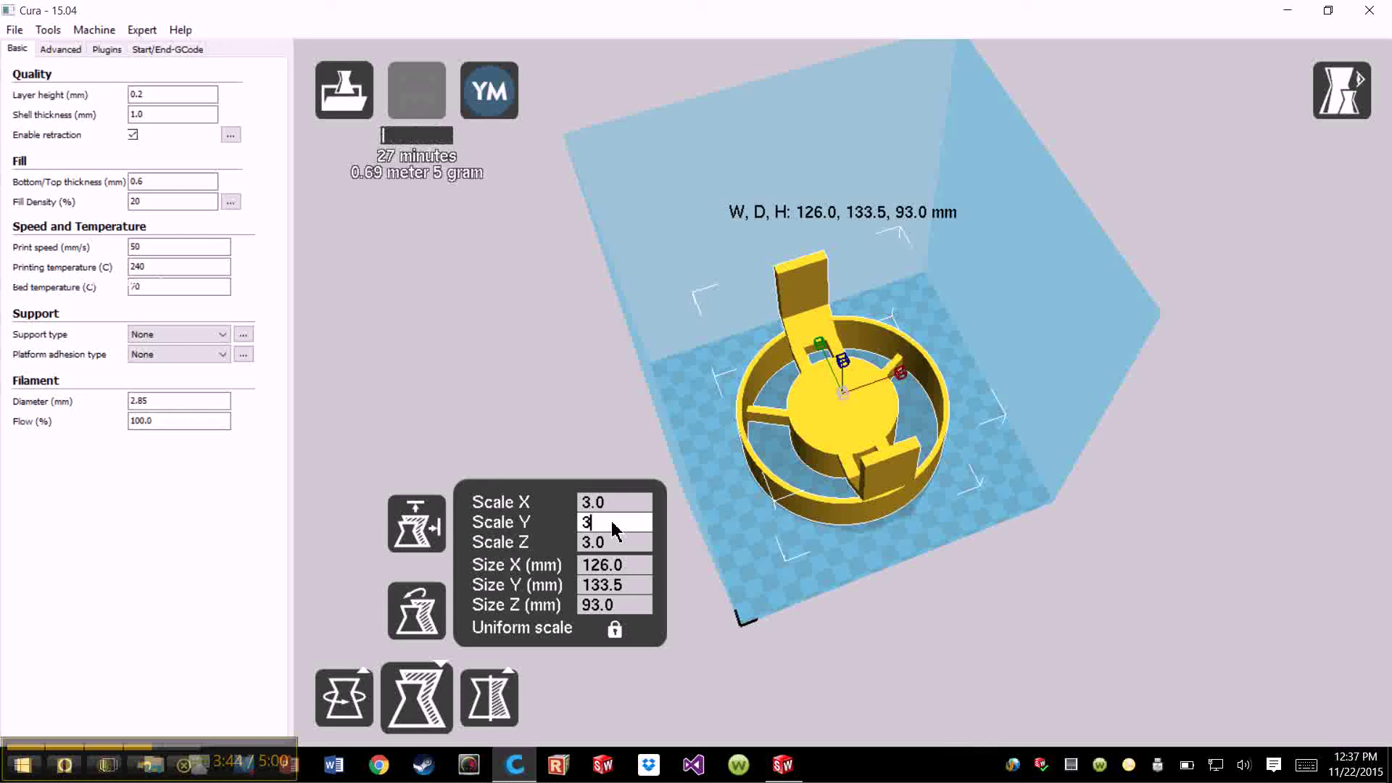
key("BackSpace")
type(".5")
key("BackSpace")
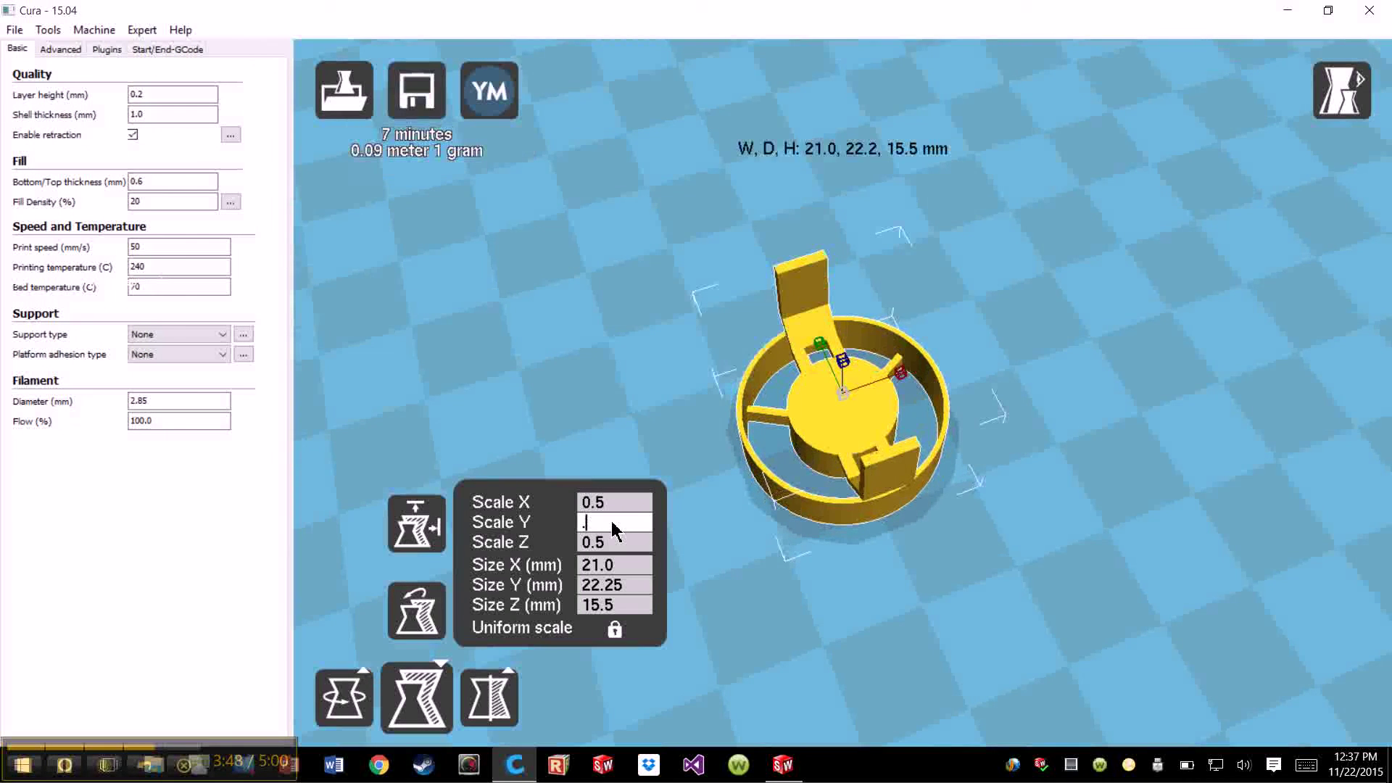
type("1")
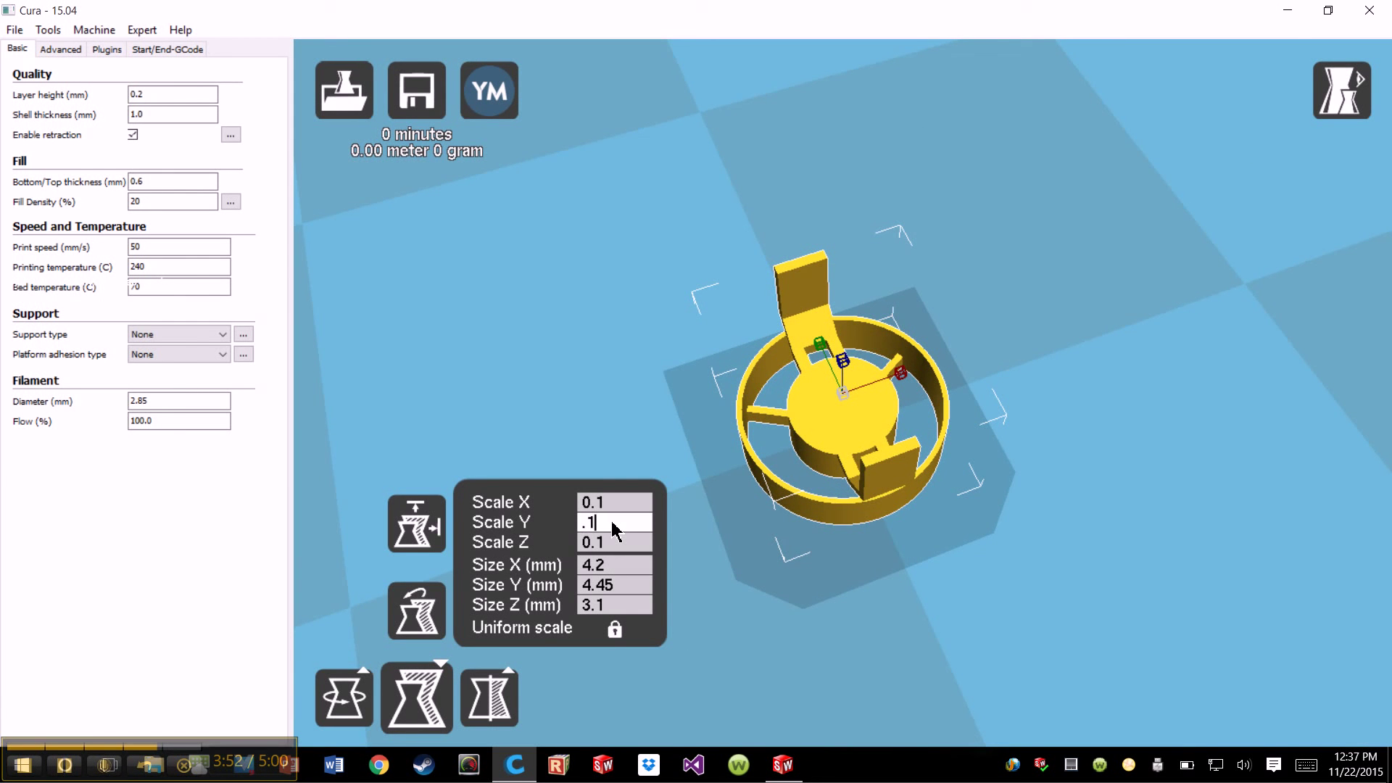
type("1")
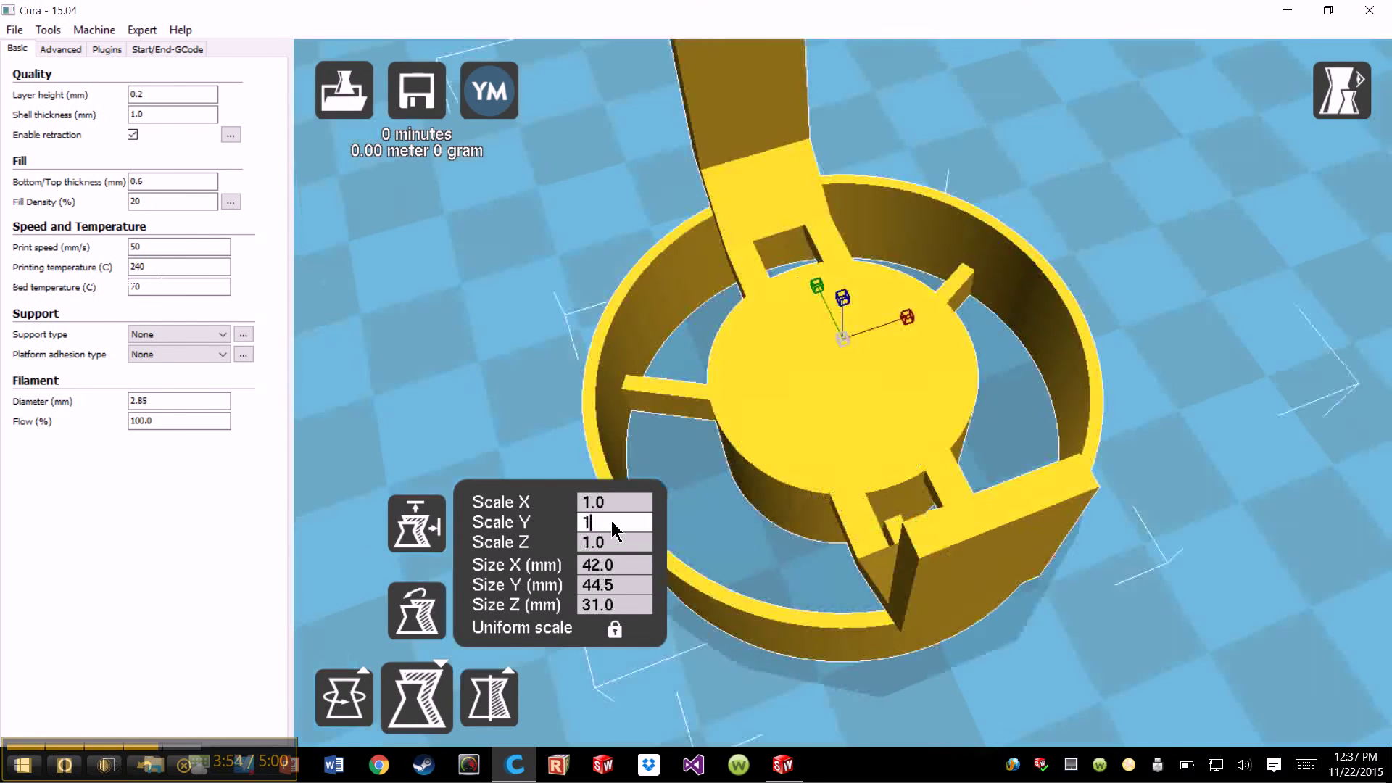
Close the scale panel and set the nozzle size to 0.4 mm on the Advanced tab
left_click(634, 557)
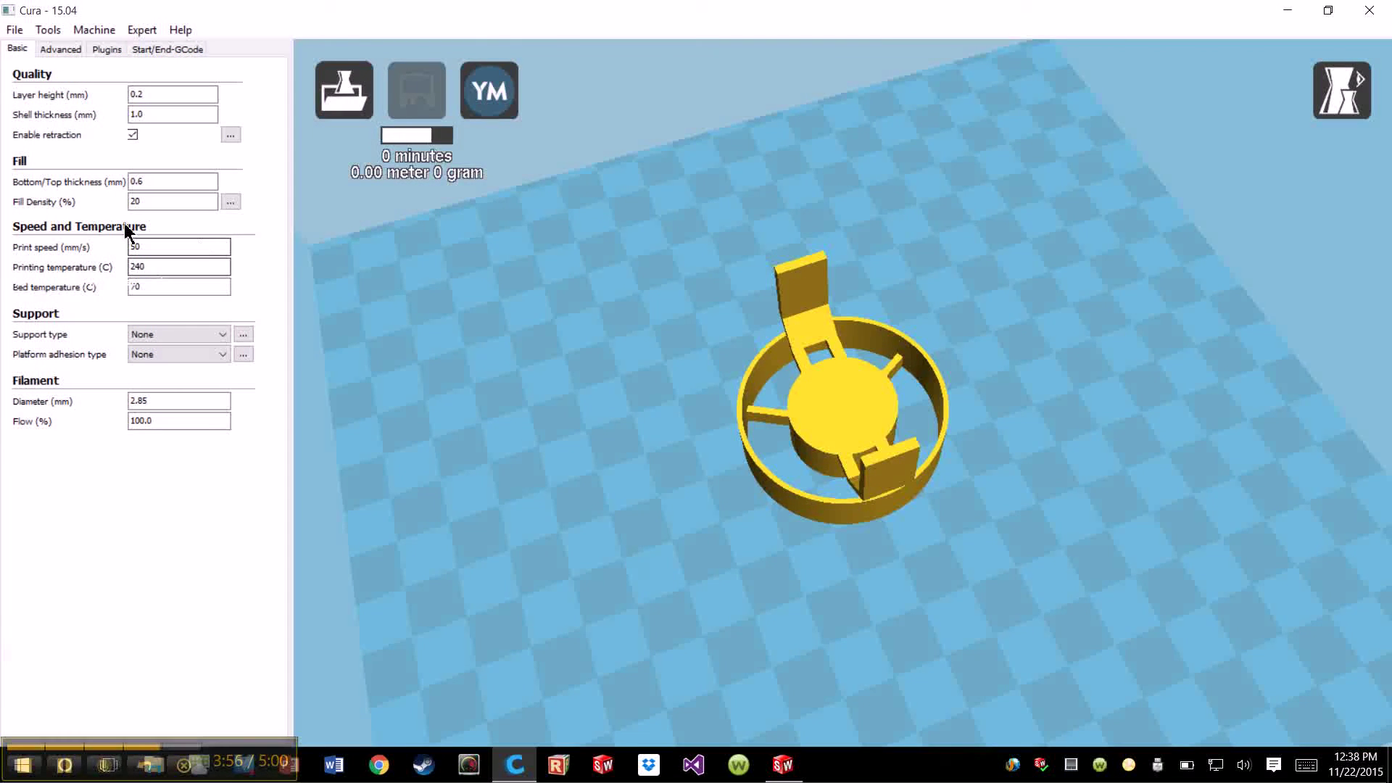
left_click(61, 48)
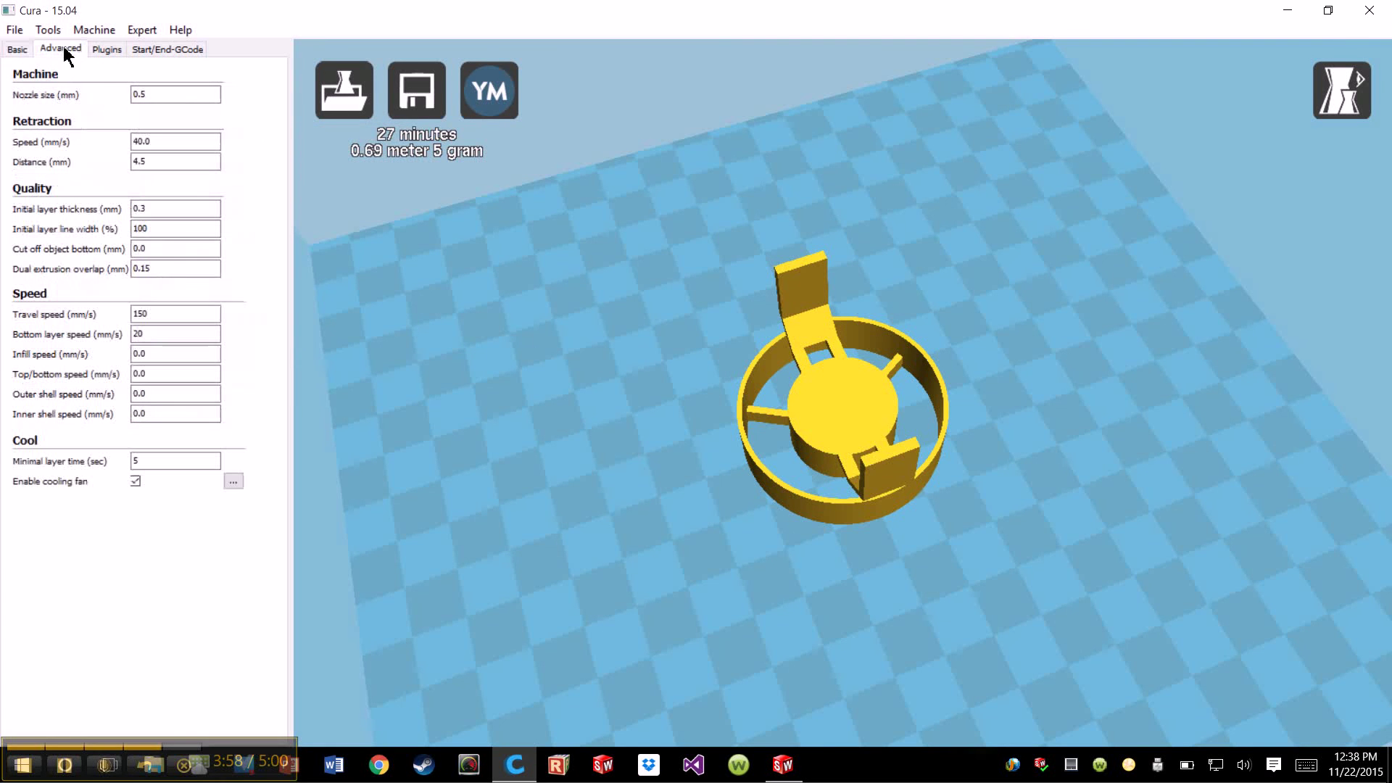
left_click(160, 94)
key("BackSpace")
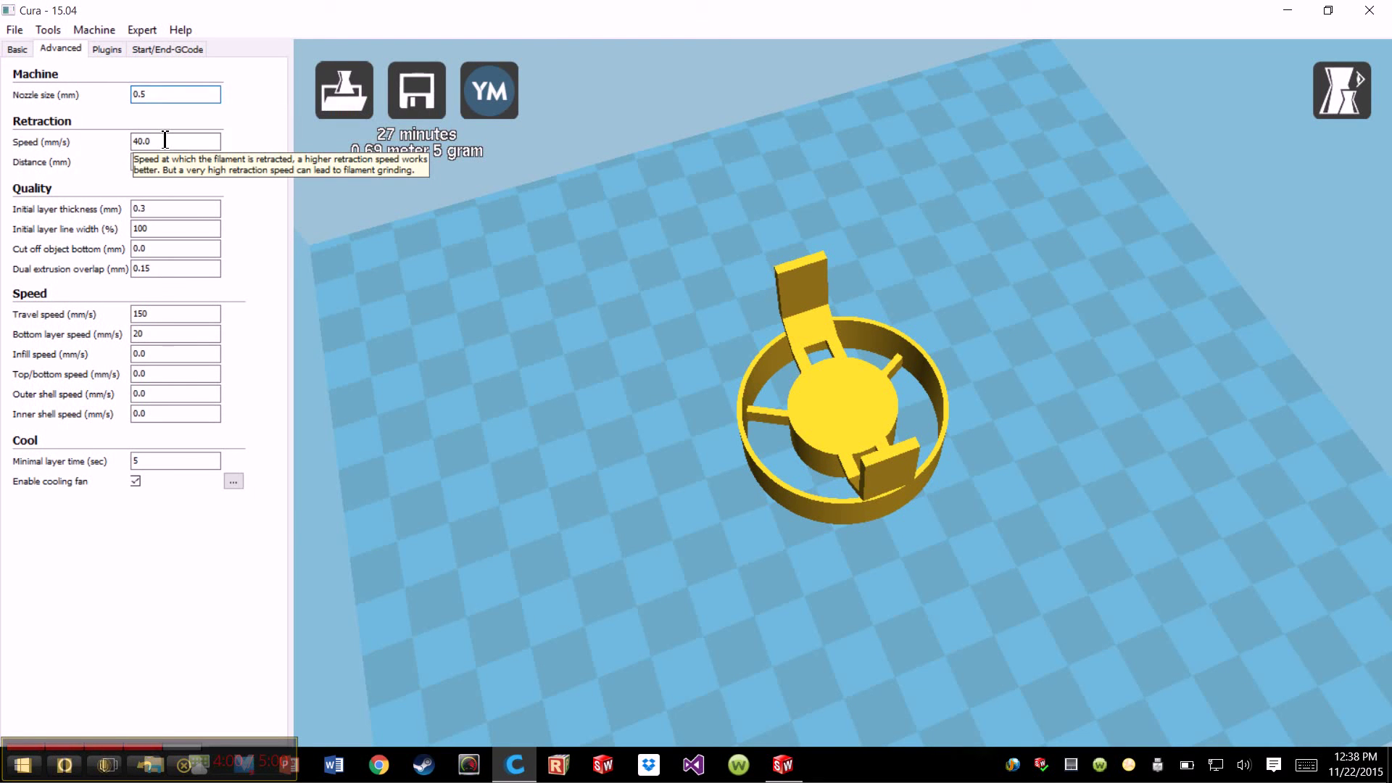
type("4")
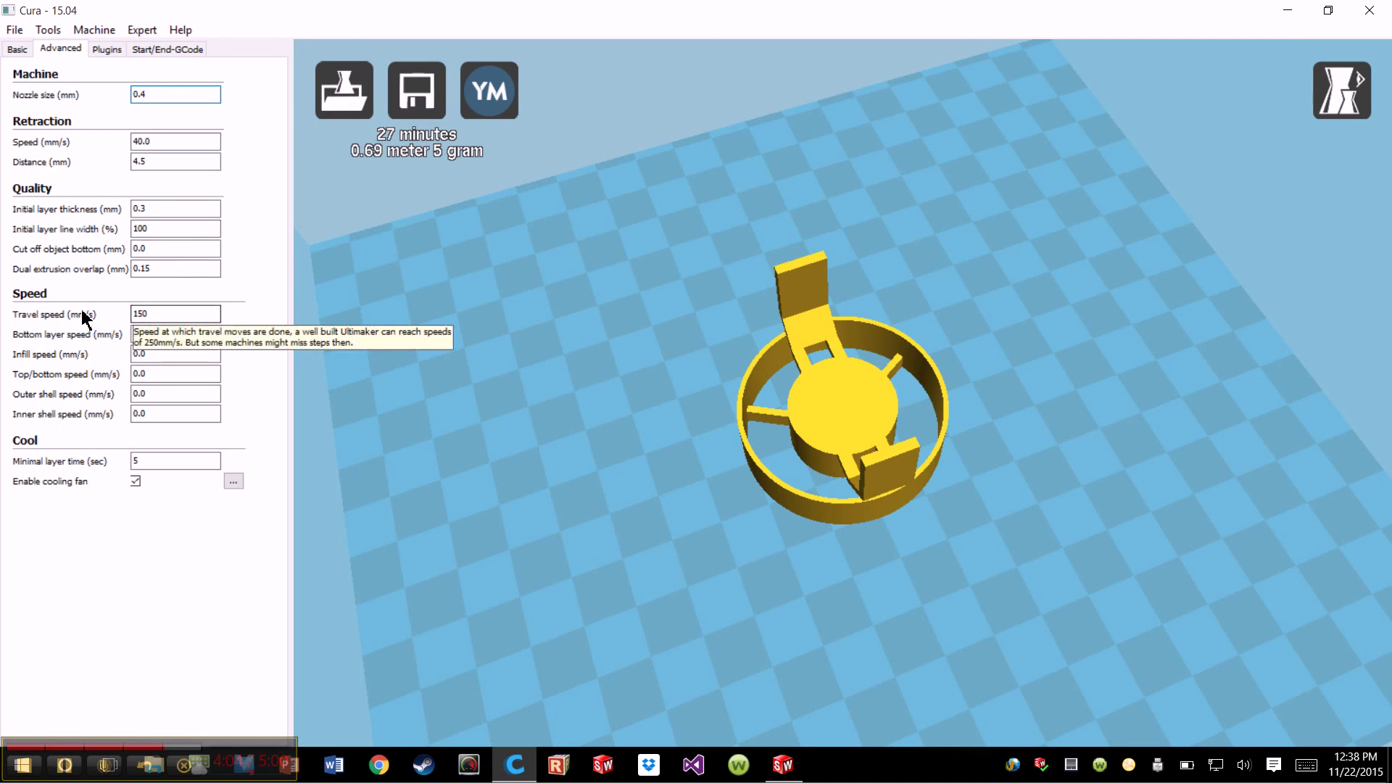
Enter 50 mm/s for the travel, bottom layer, infill, top/bottom and shell speeds
mouse_move(166, 464)
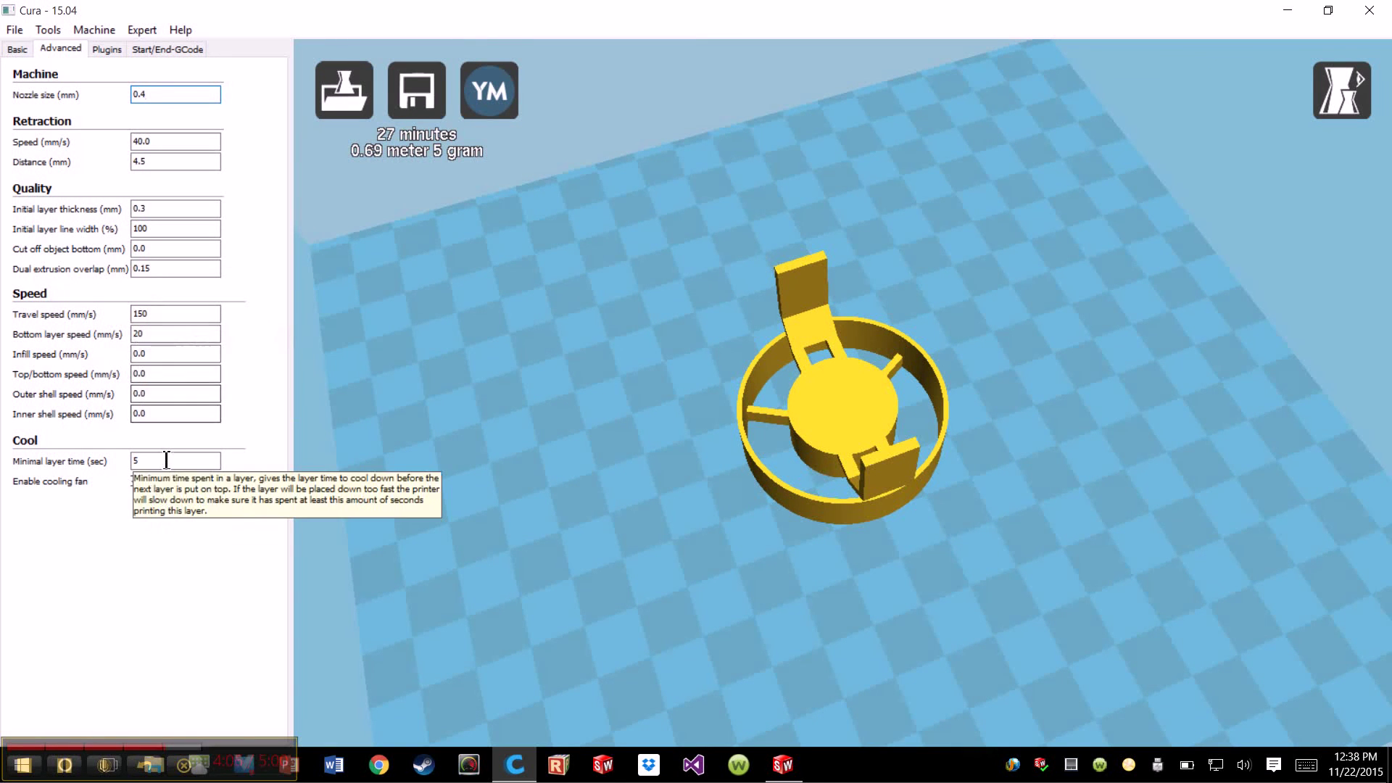
double_click(168, 314)
key("BackSpace")
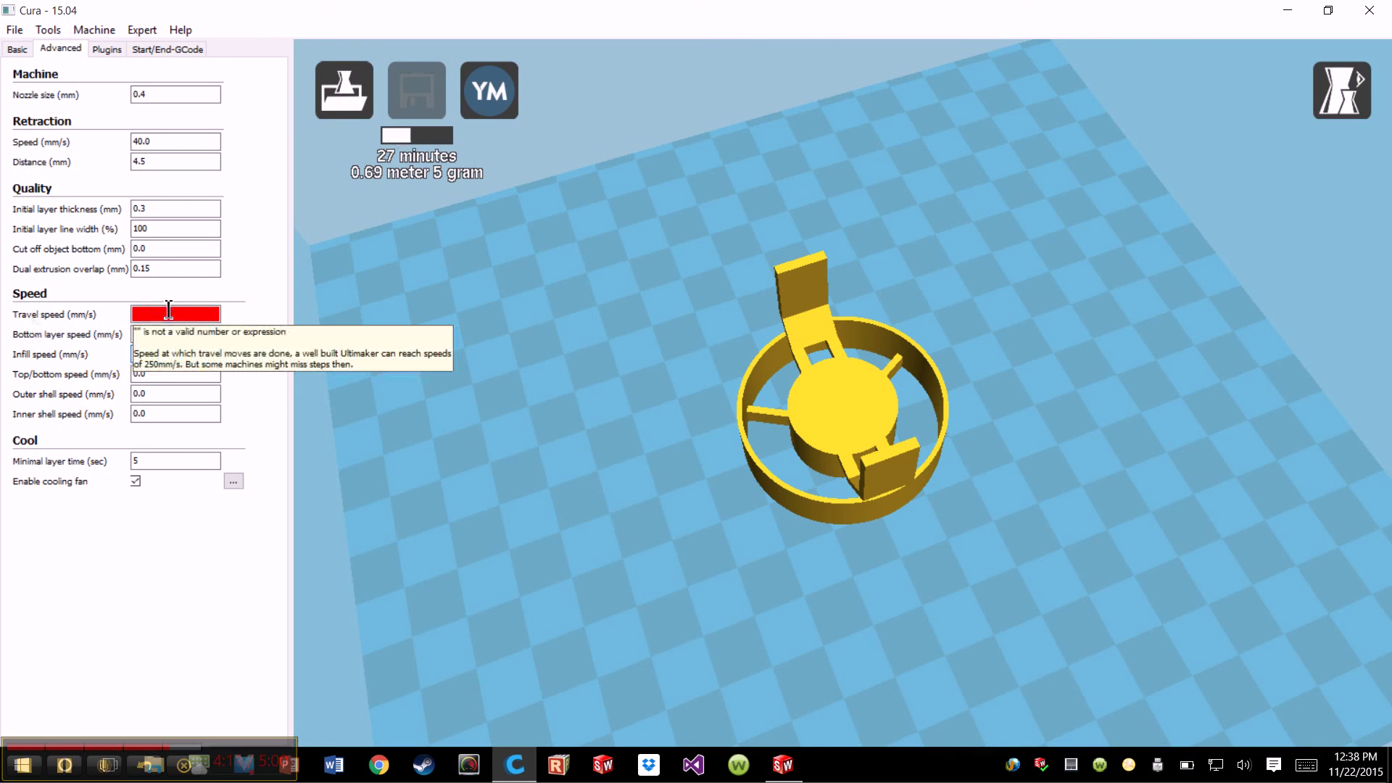
type("50")
key("Tab")
key("Tab")
type("50")
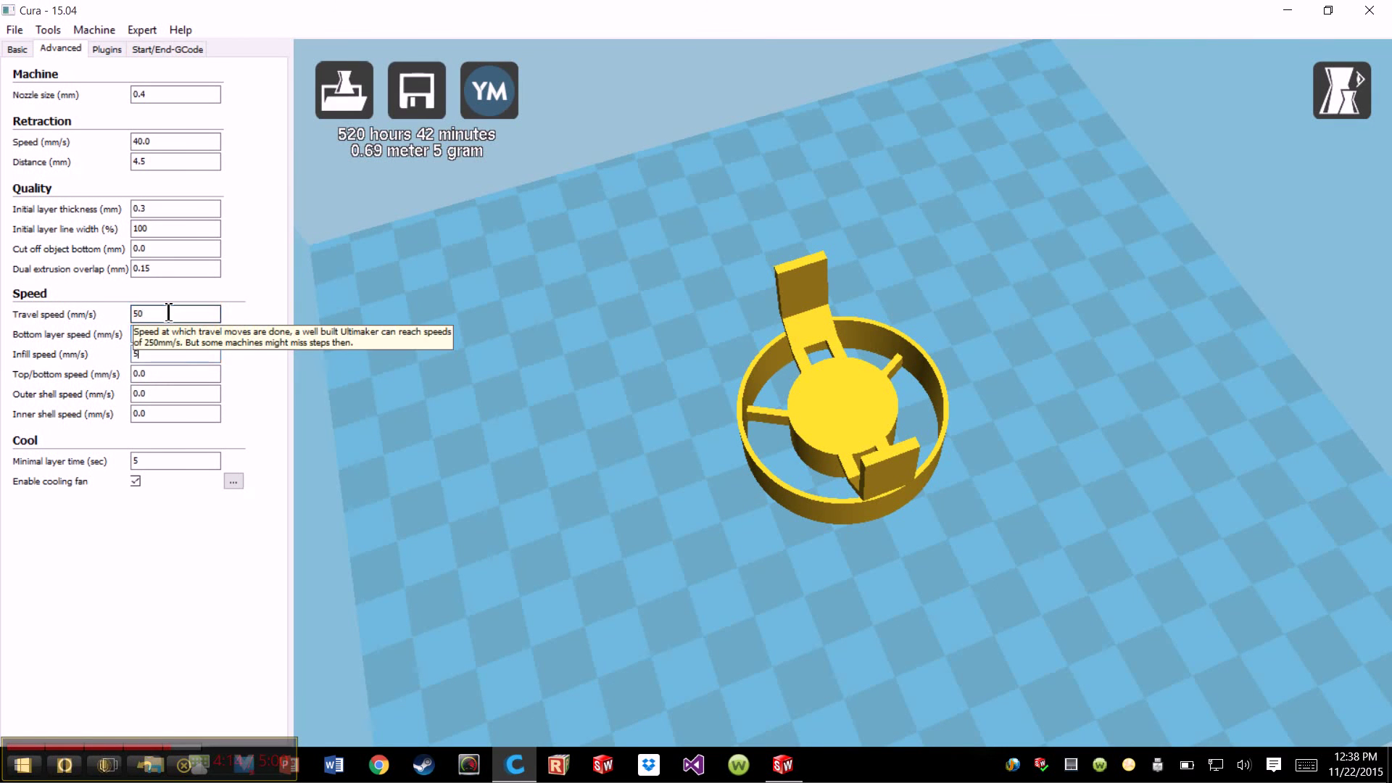
key("Tab")
type("50")
key("Tab")
type("50")
key("Tab")
type("50")
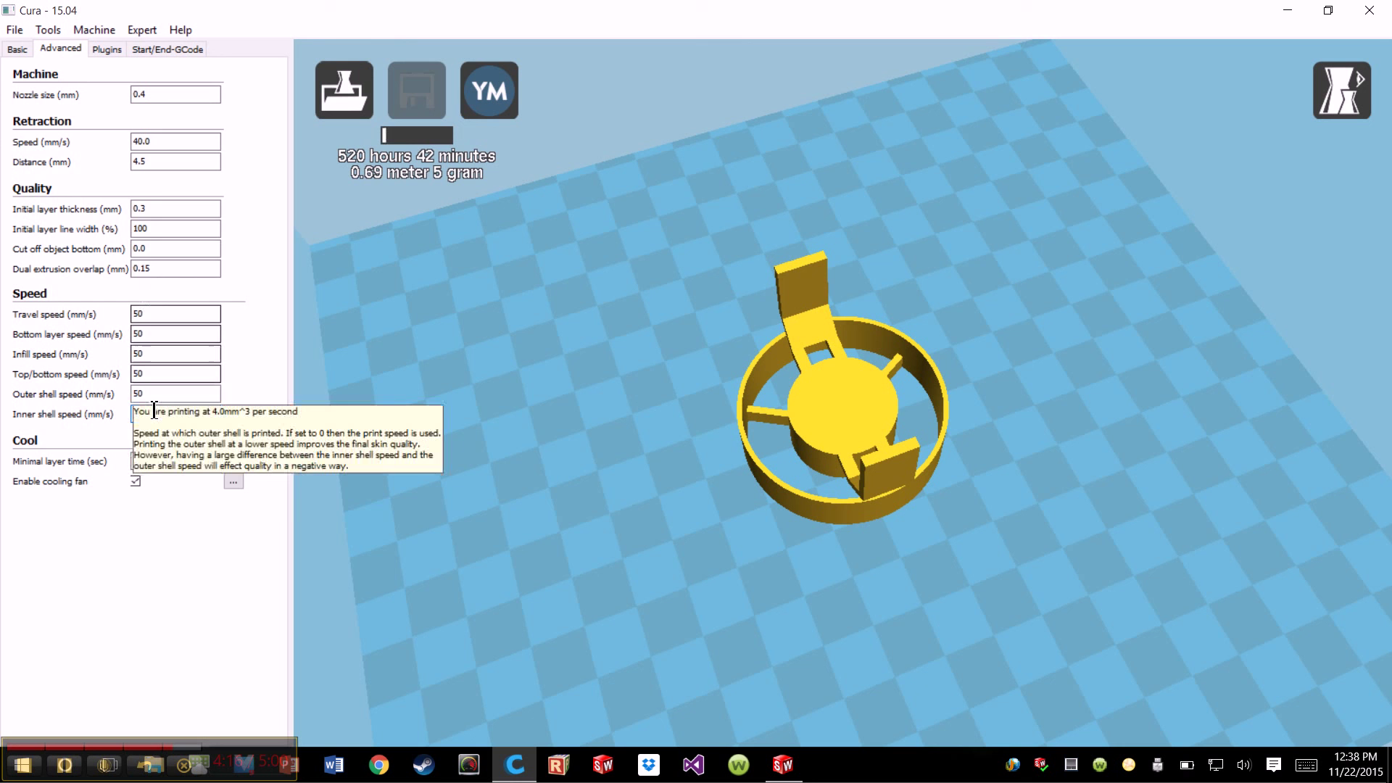
Back on the Basic tab, enter 1.2 mm for both Shell and Bottom/Top thickness
key("ctrl+shift+Tab")
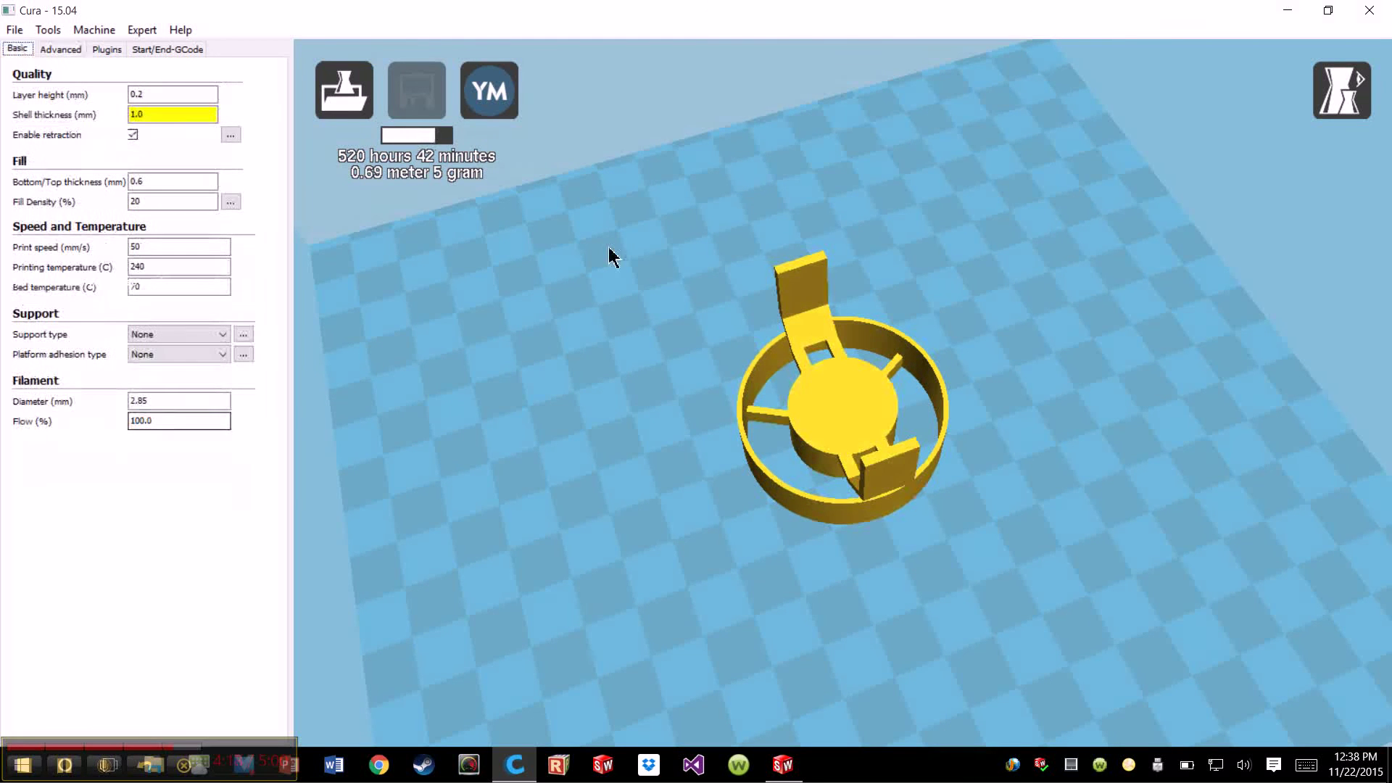
key("Tab")
type("1.2")
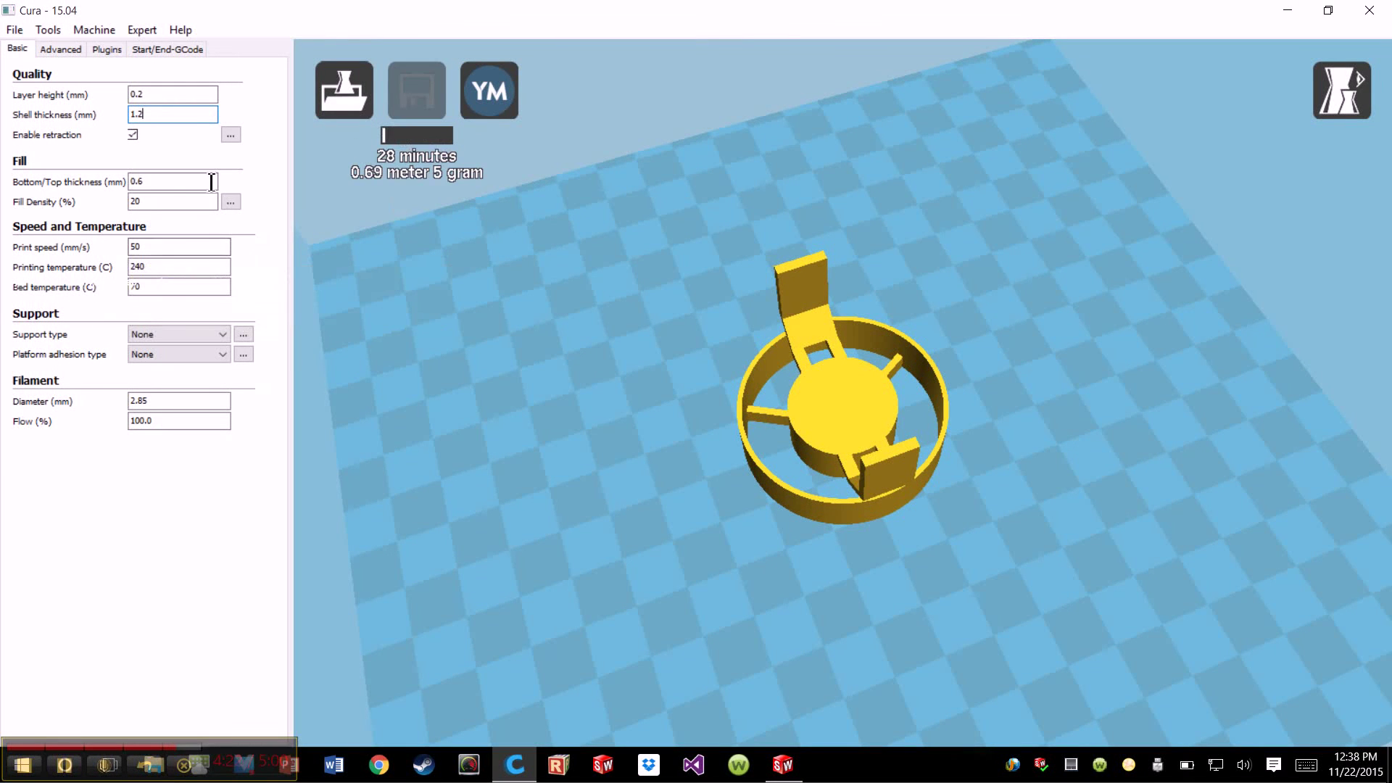
left_click_drag(211, 182, 28, 179)
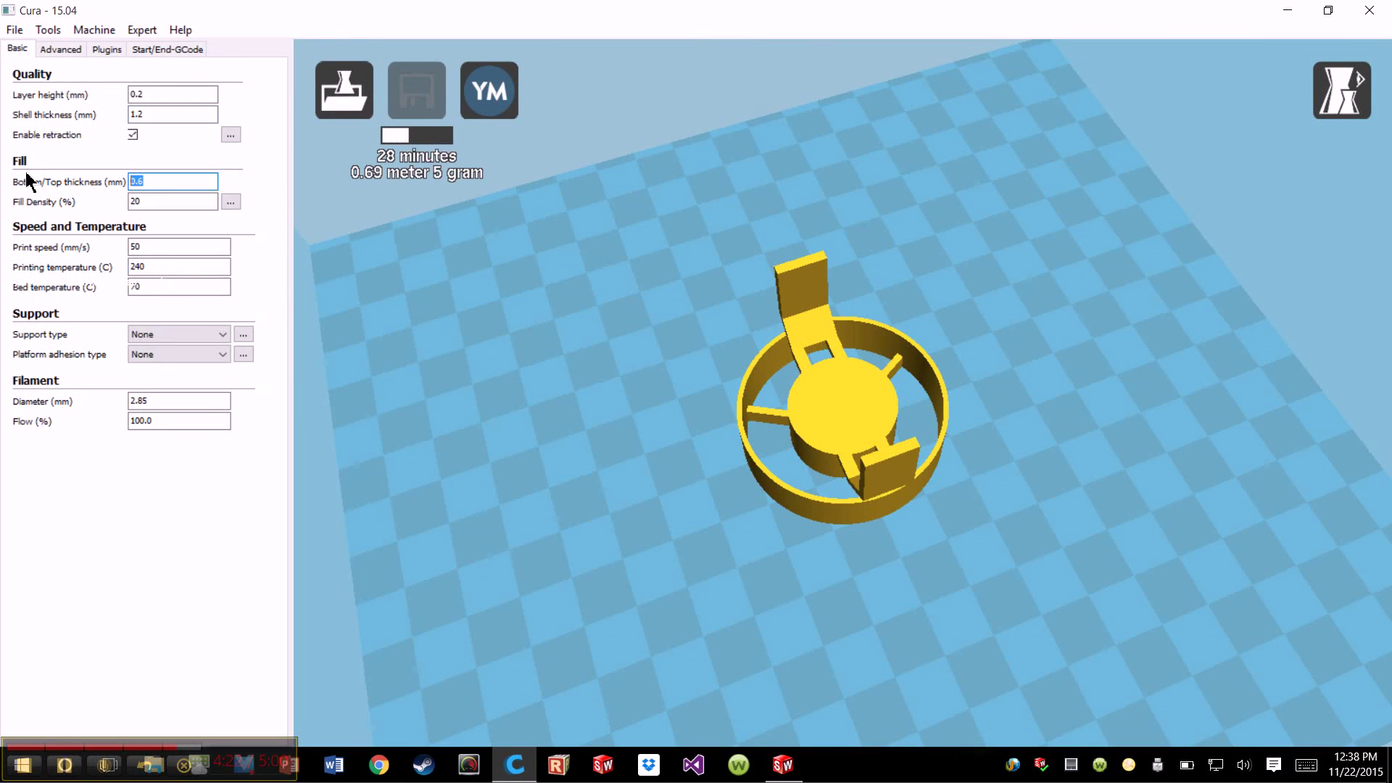
type("12")
key("BackSpace")
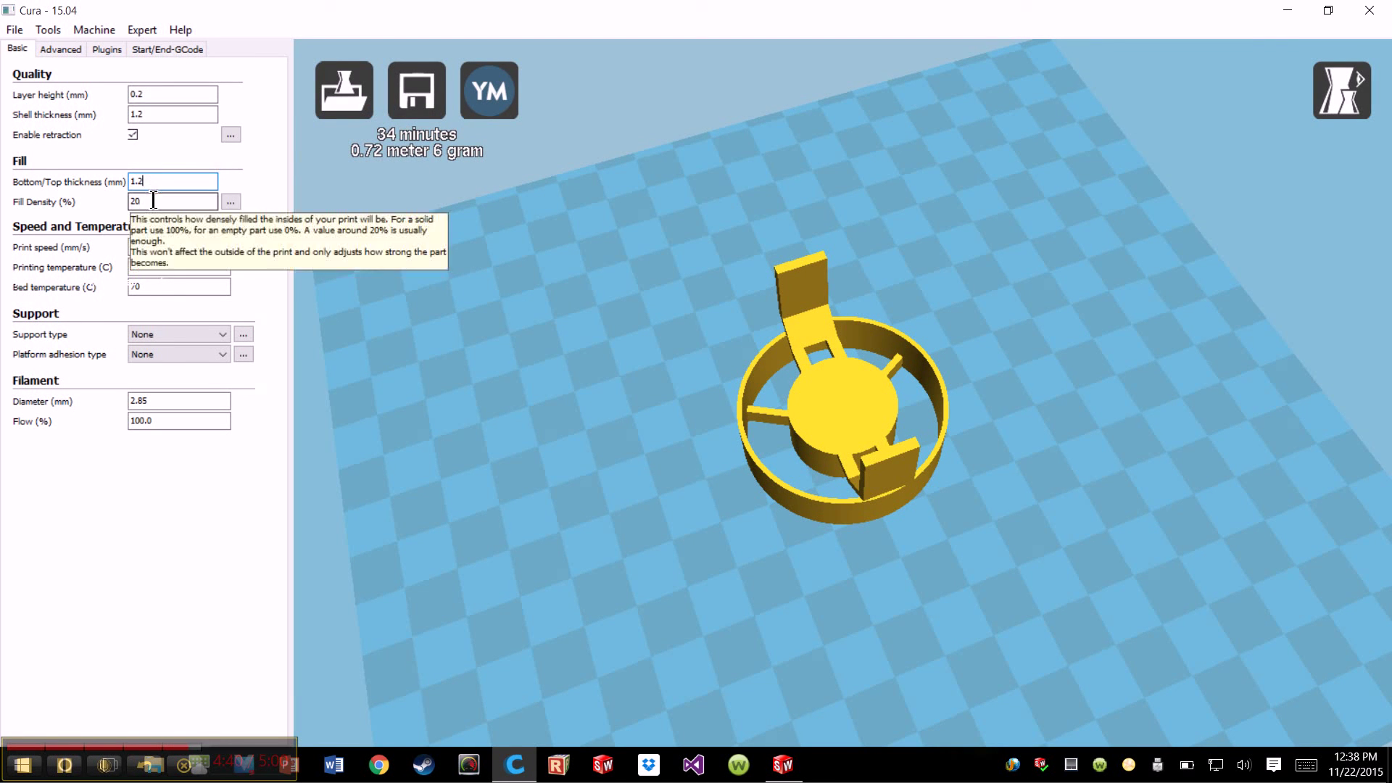
Show the Advanced tab to review the 0.4 mm nozzle and 50 mm/s speeds
left_click(63, 50)
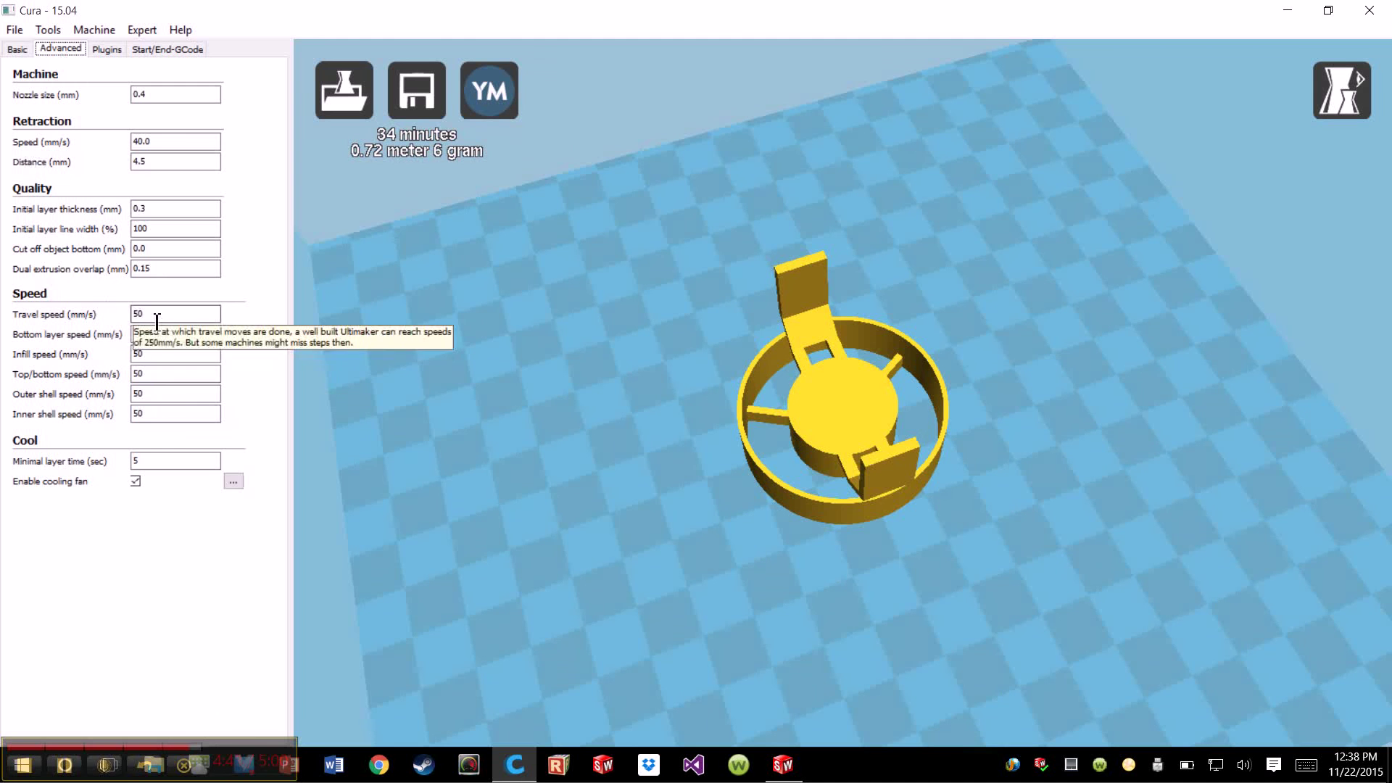